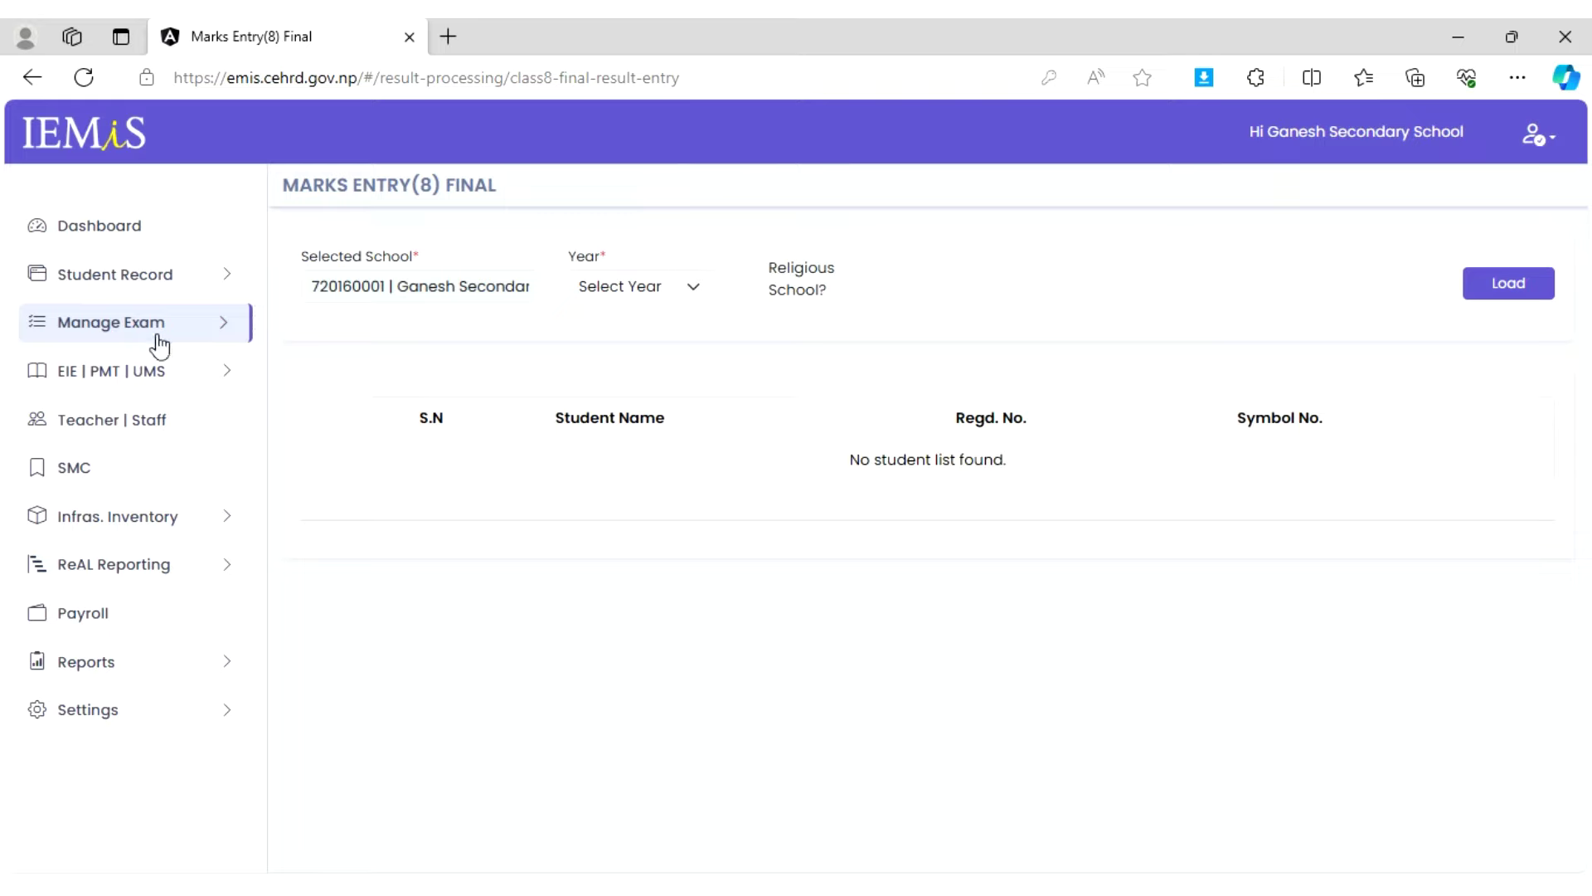
- Load the student list for the class 8 final marks entry with year 2080
{"action": "left_click", "coordinate": [198, 329]}
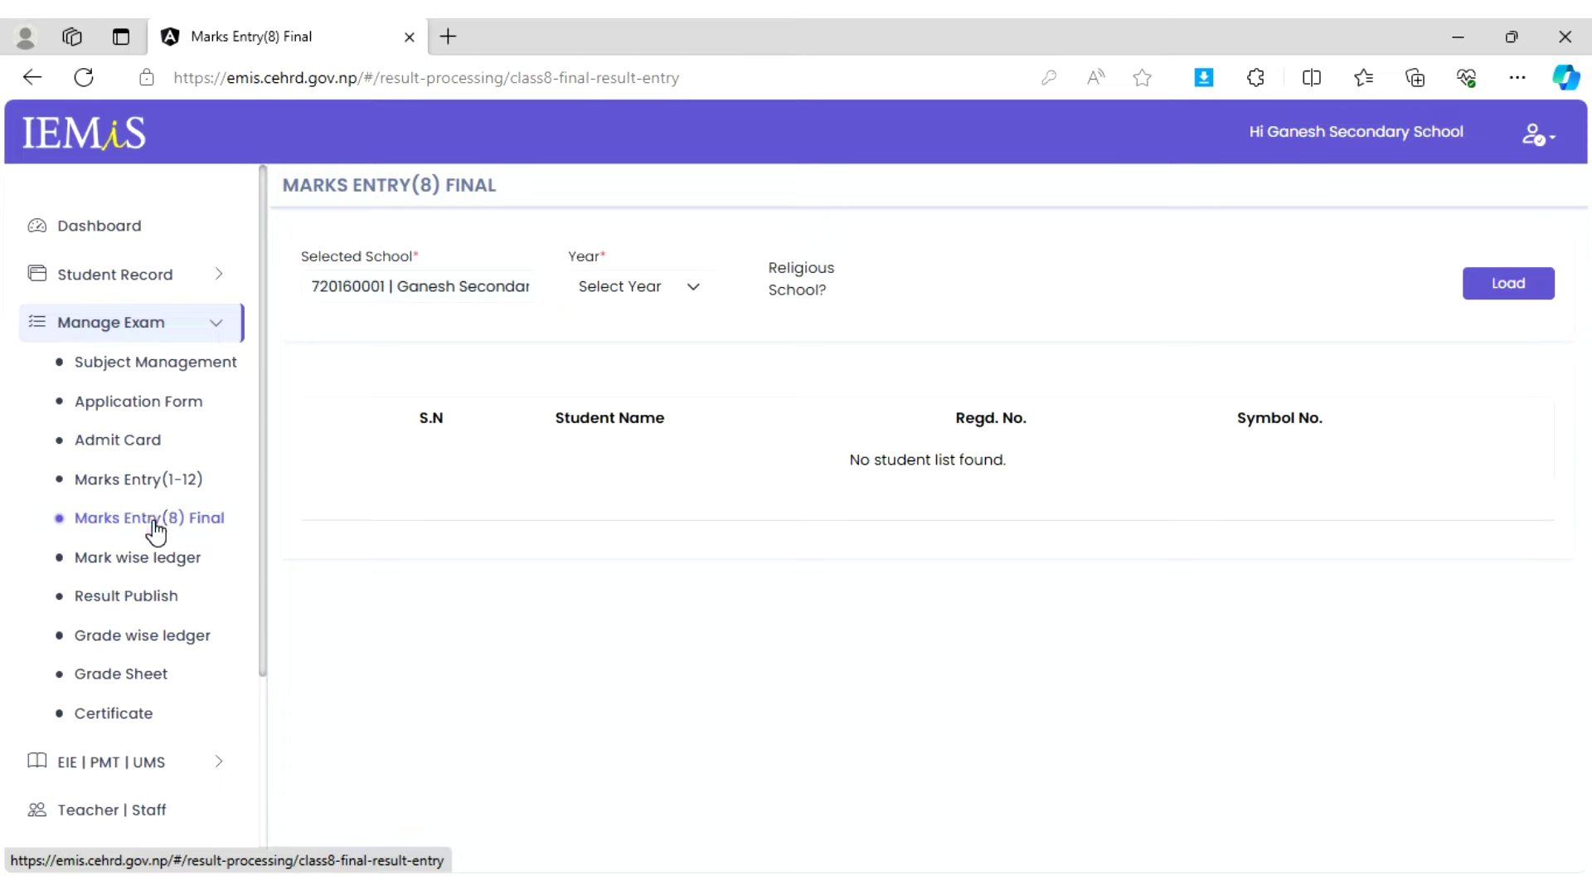
{"action": "left_click", "coordinate": [661, 292]}
{"action": "left_click", "coordinate": [644, 345]}
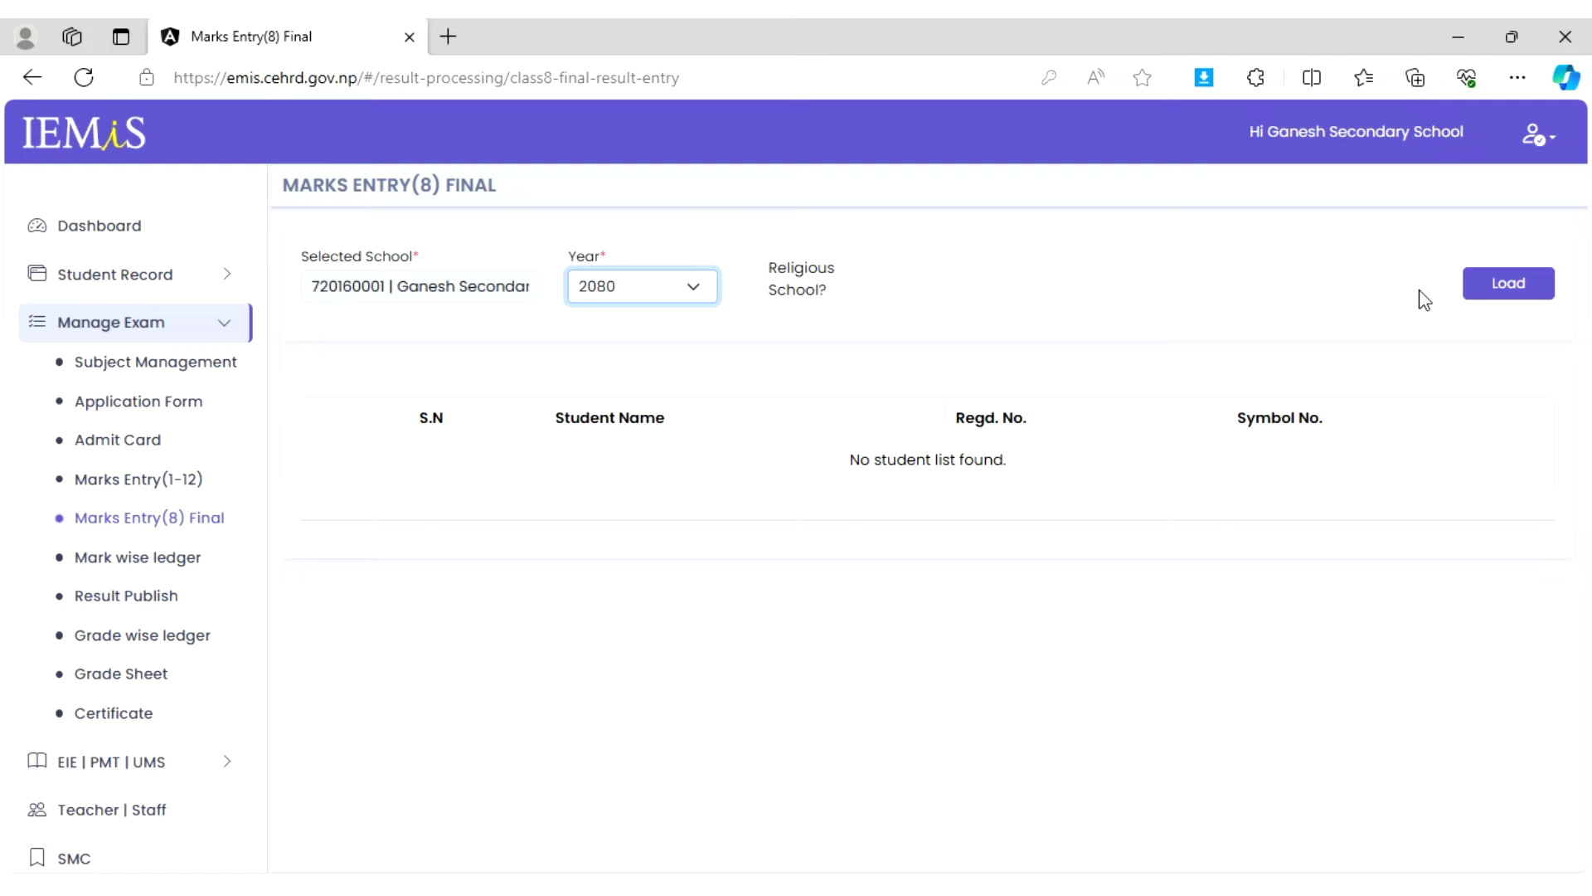
{"action": "left_click", "coordinate": [1509, 288]}
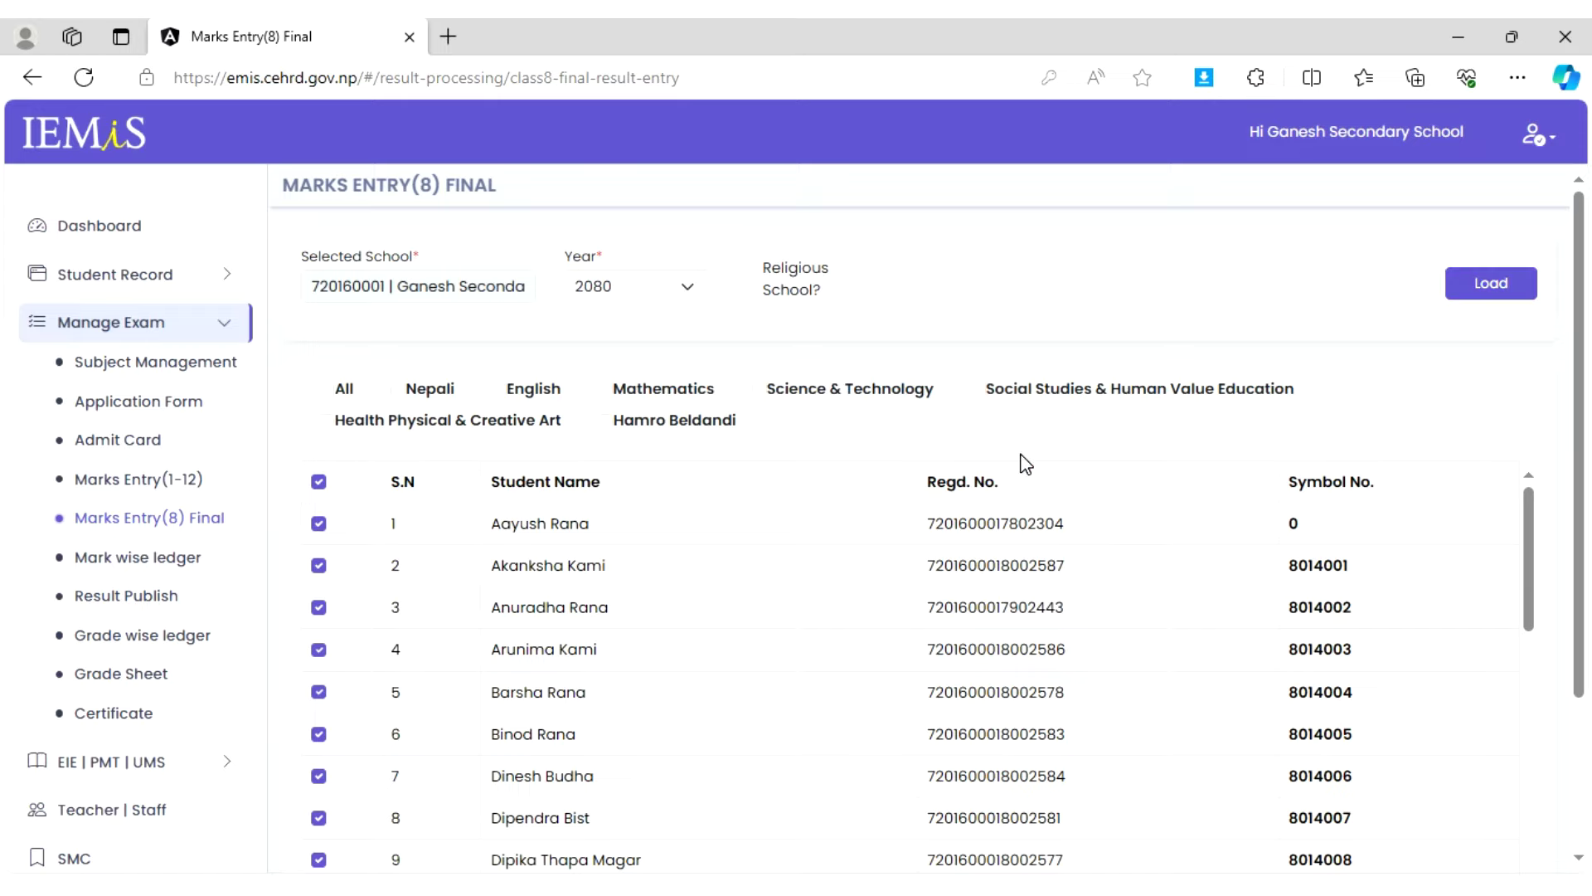
- Show the mark columns of all subjects in the student table
{"action": "left_click_drag", "start_coordinate": [1531, 523], "coordinate": [1514, 475]}
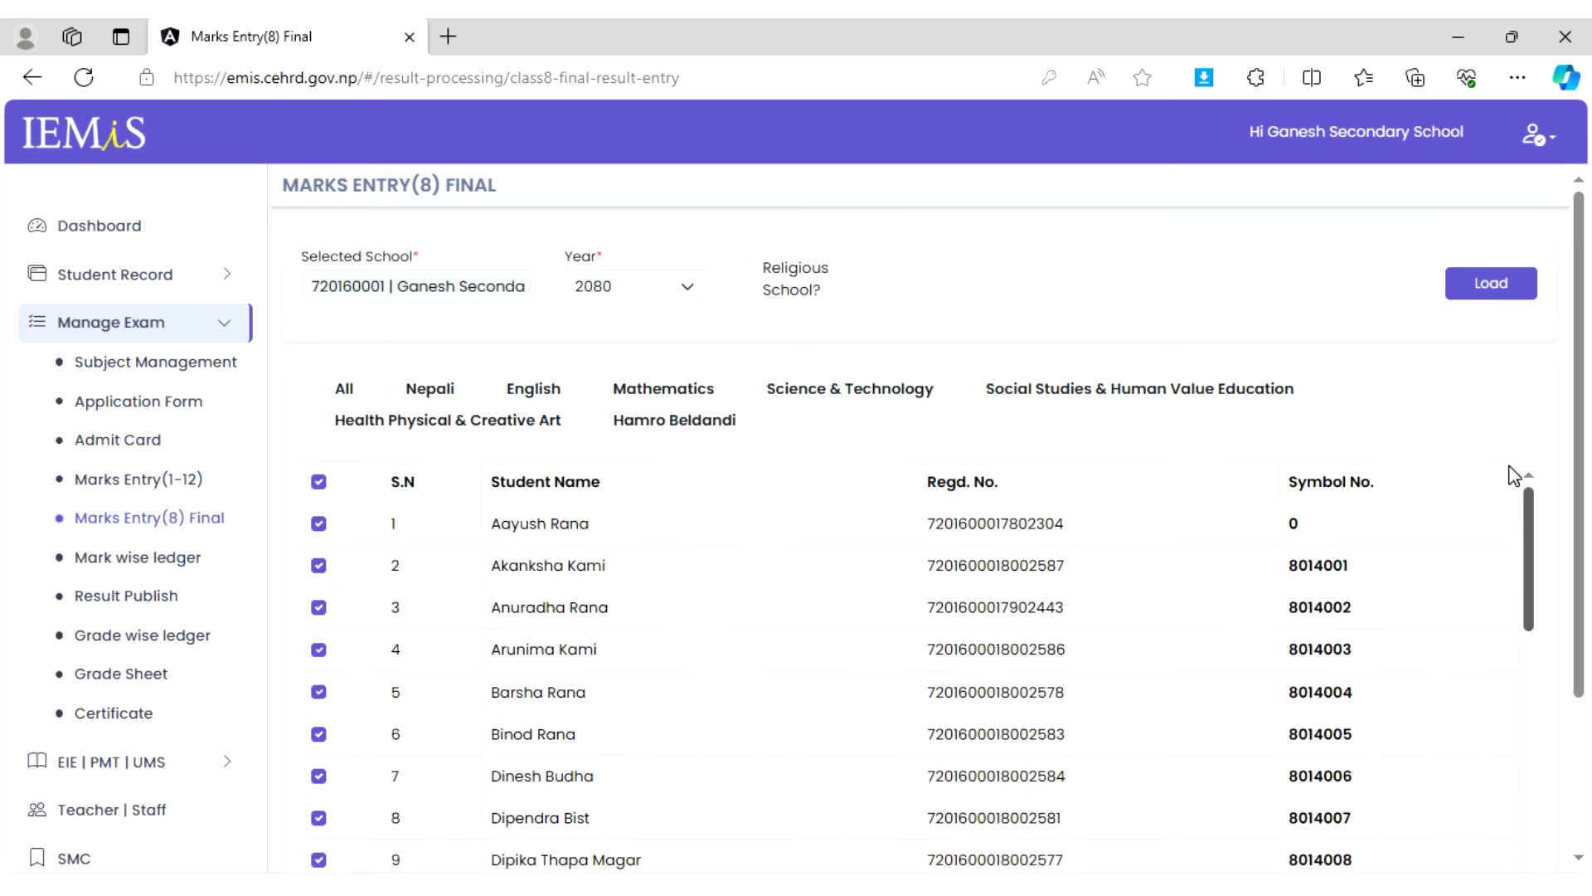
{"action": "left_click", "coordinate": [329, 391]}
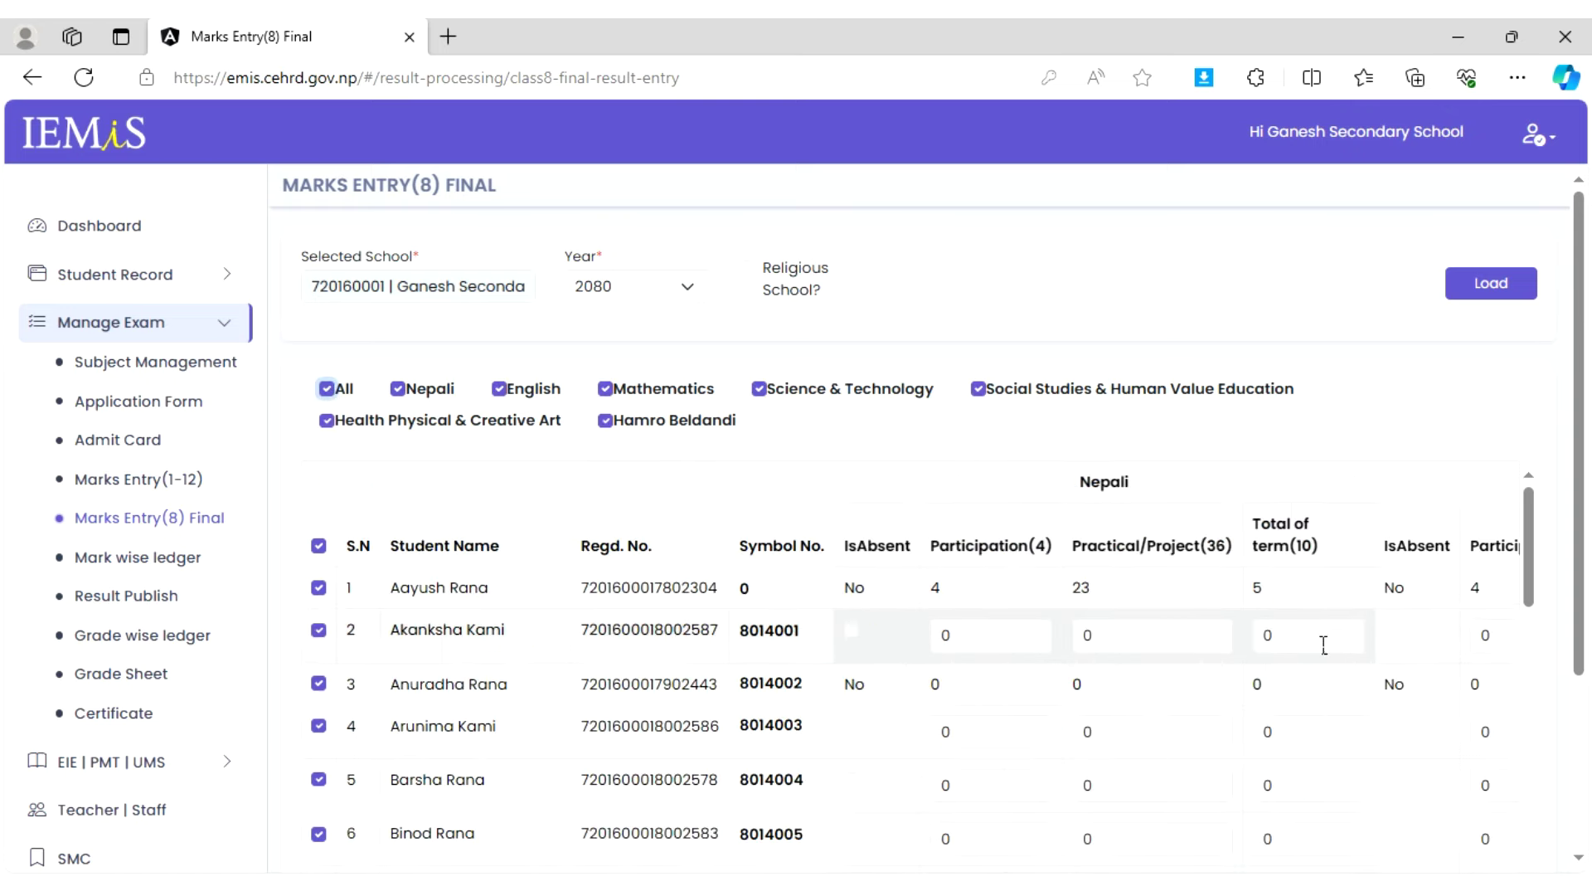
{"action": "left_click", "coordinate": [1002, 655]}
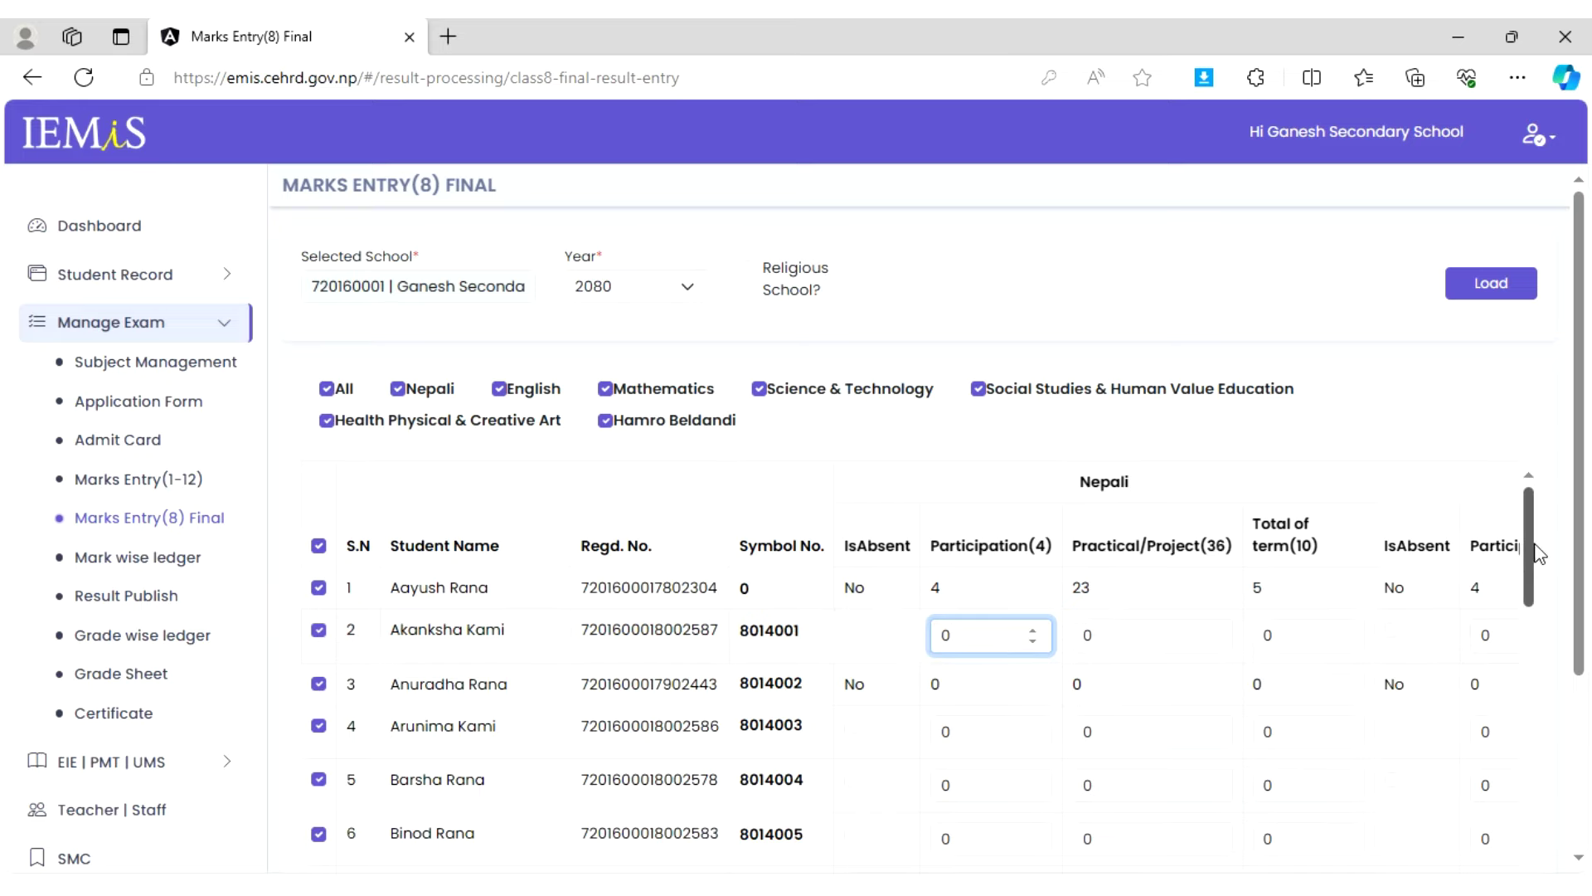
{"action": "left_click_drag", "start_coordinate": [1533, 555], "coordinate": [1539, 445]}
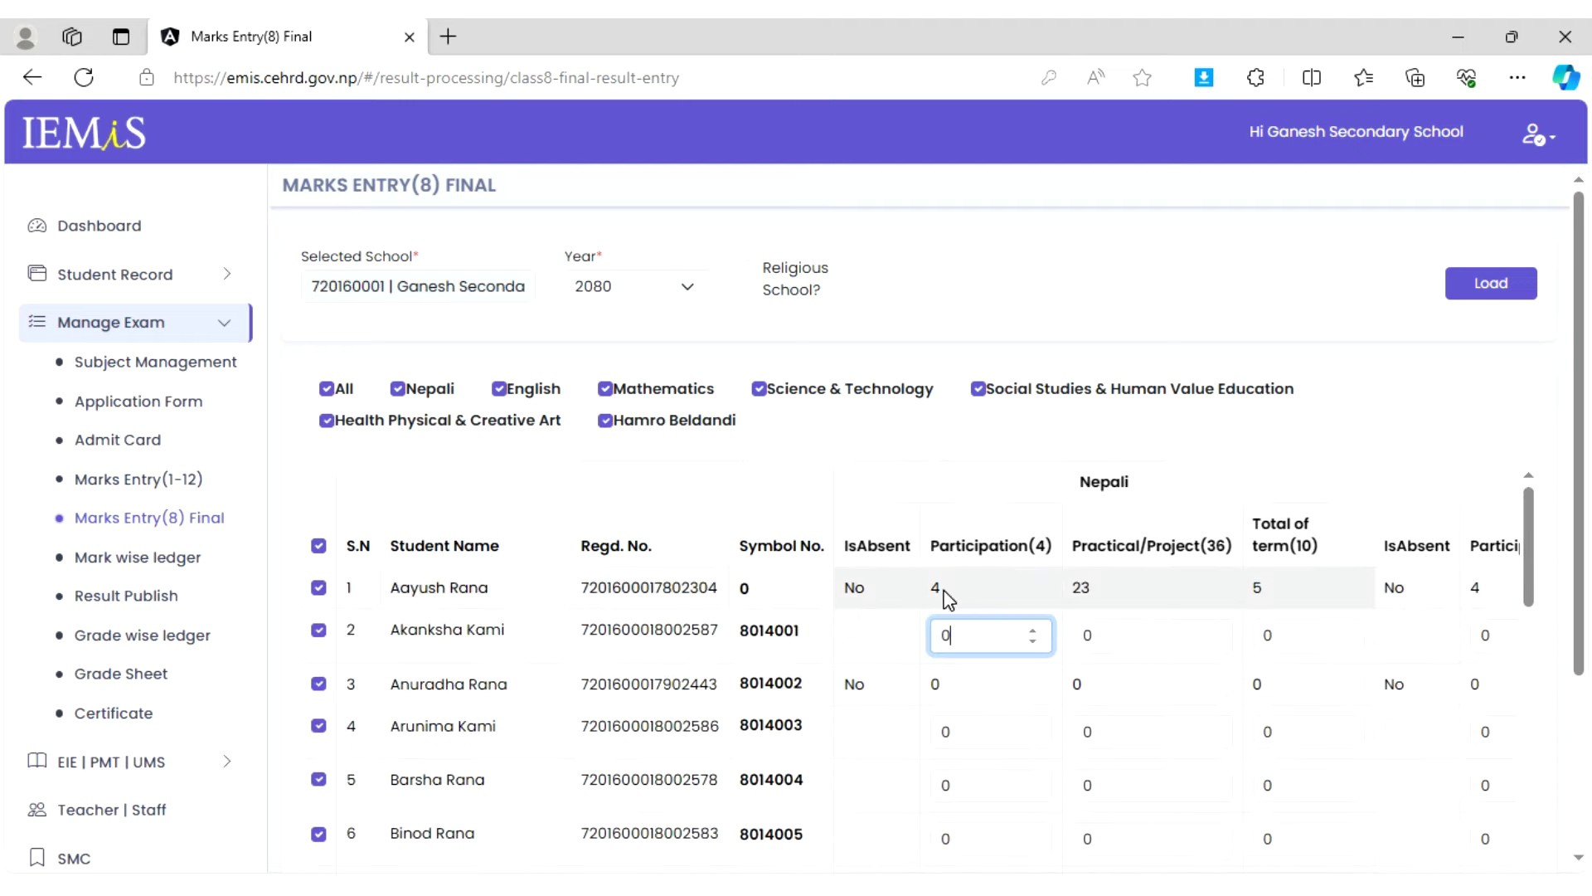
{"action": "left_click", "coordinate": [1354, 597]}
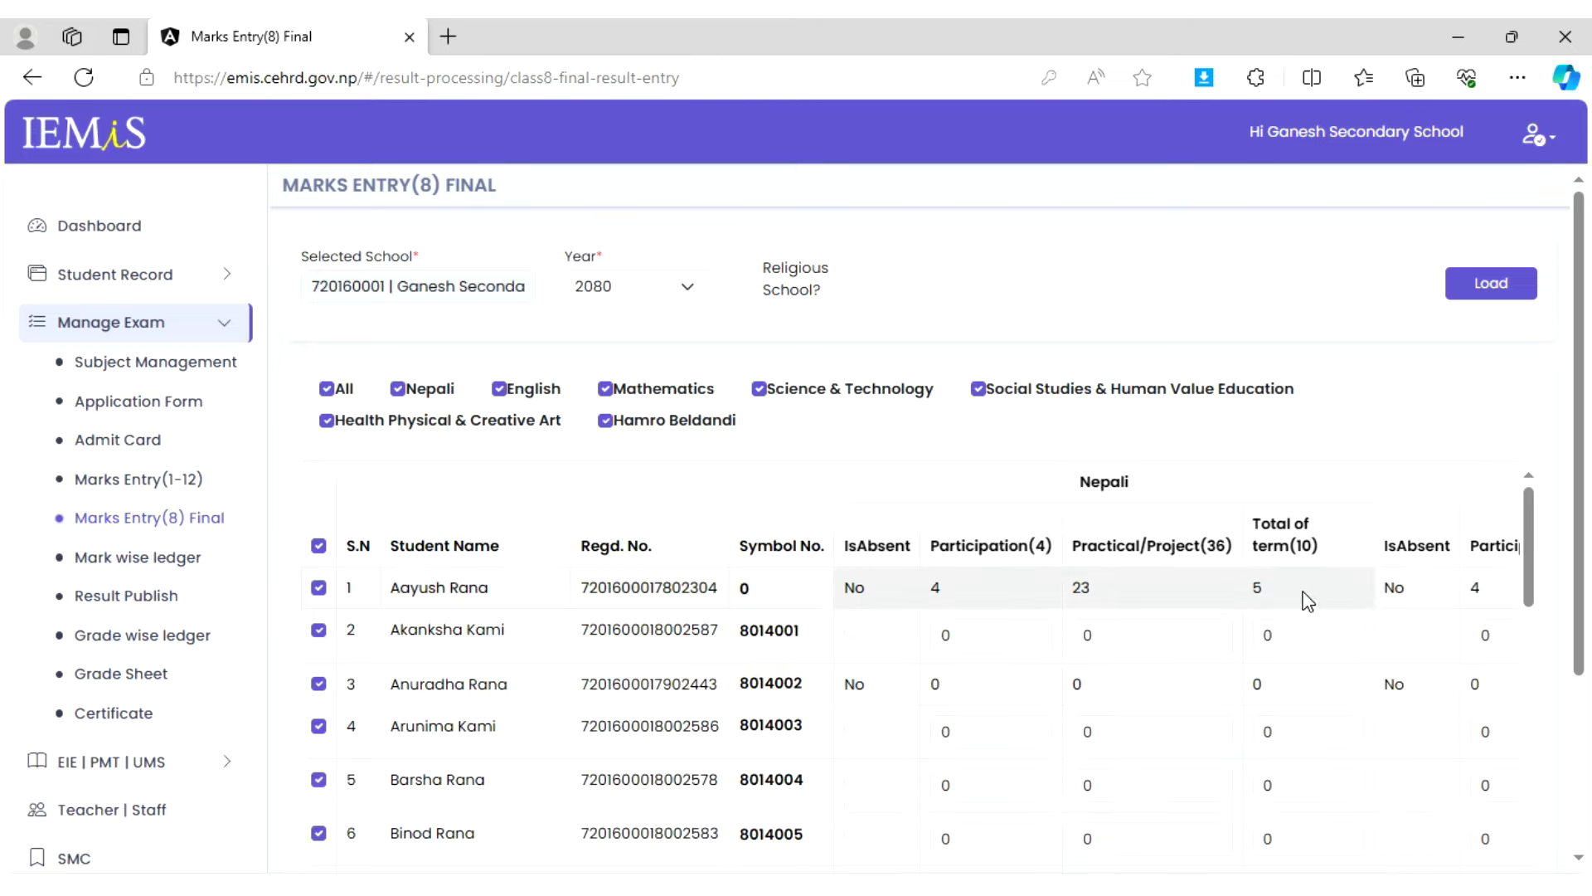
- Review the first student's marks across the subjects from Nepali to Health Physical & Creative Art
{"action": "scroll", "coordinate": [1307, 600], "scroll_direction": "right", "scroll_amount": 10}
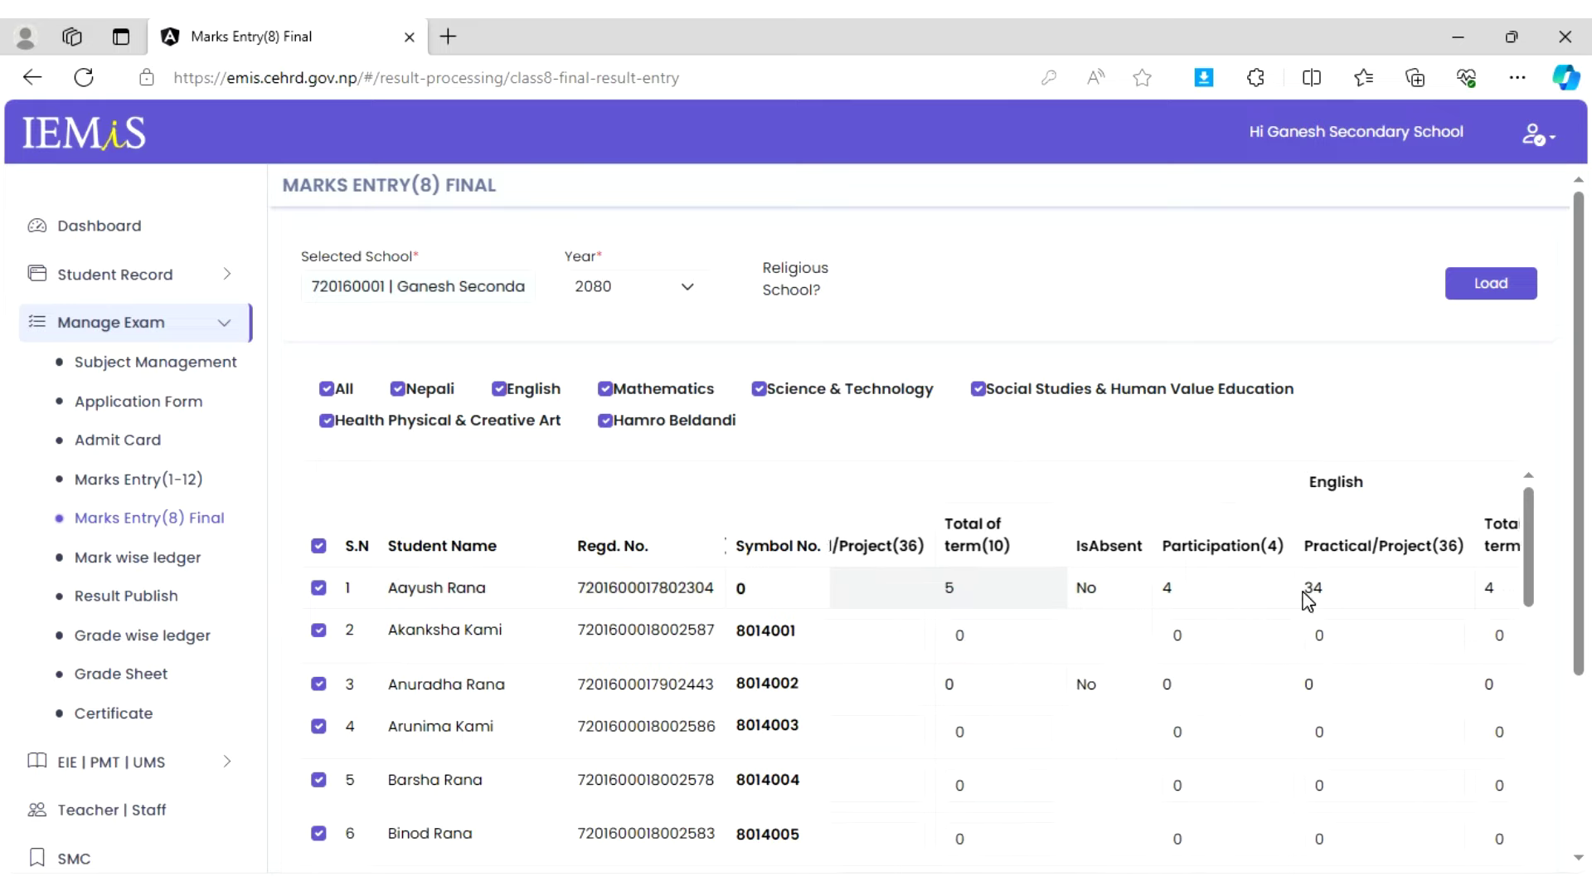
{"action": "scroll", "coordinate": [1308, 600], "scroll_direction": "right", "scroll_amount": 10}
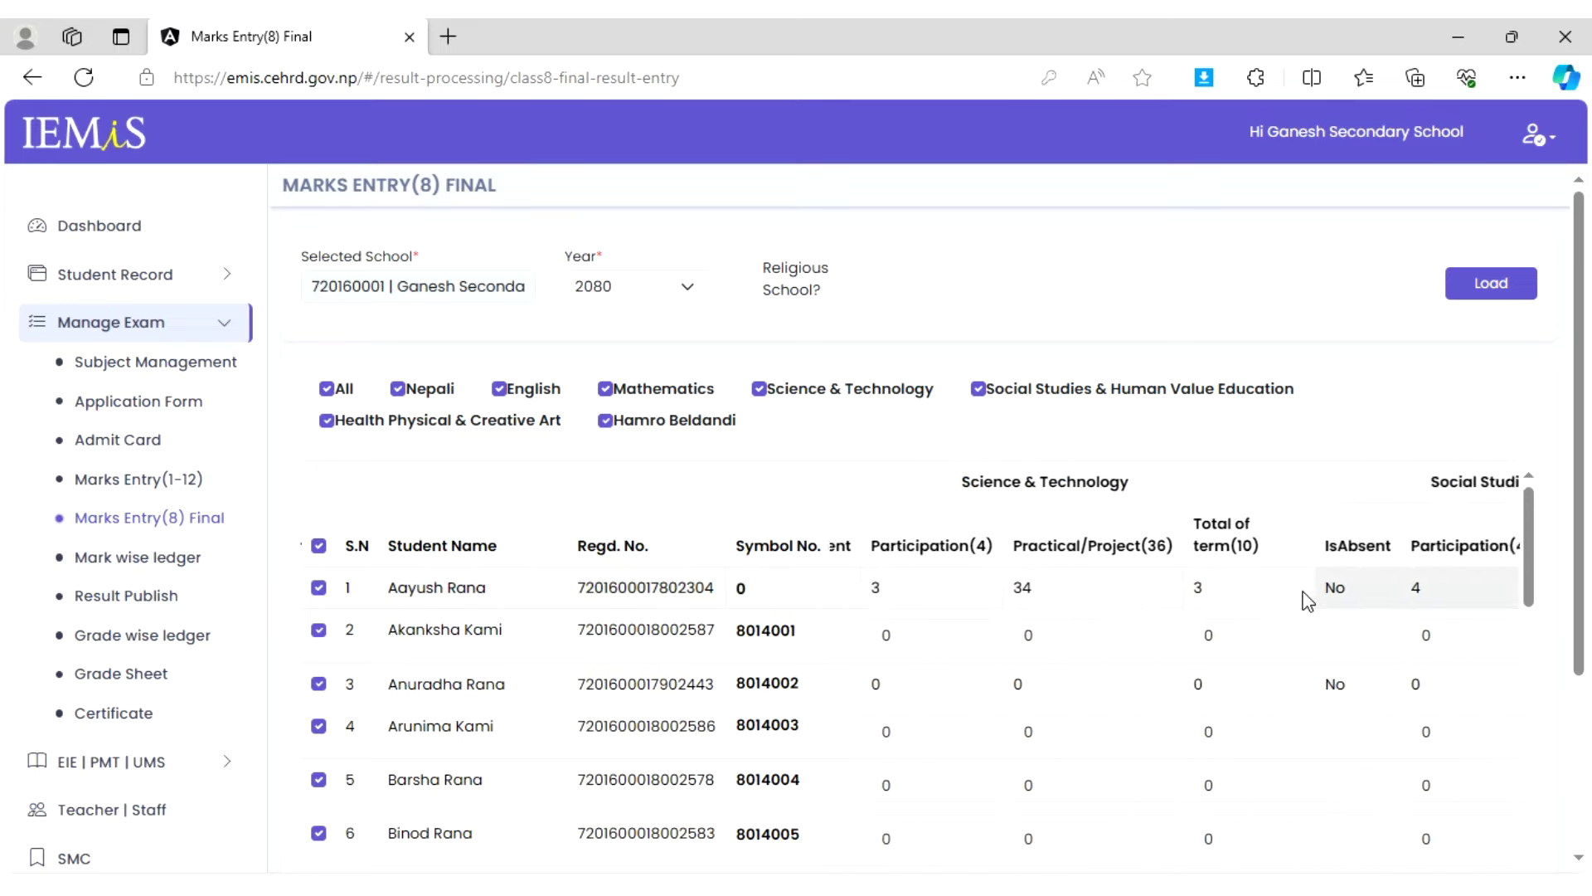
{"action": "scroll", "coordinate": [1308, 600], "scroll_direction": "right", "scroll_amount": 2}
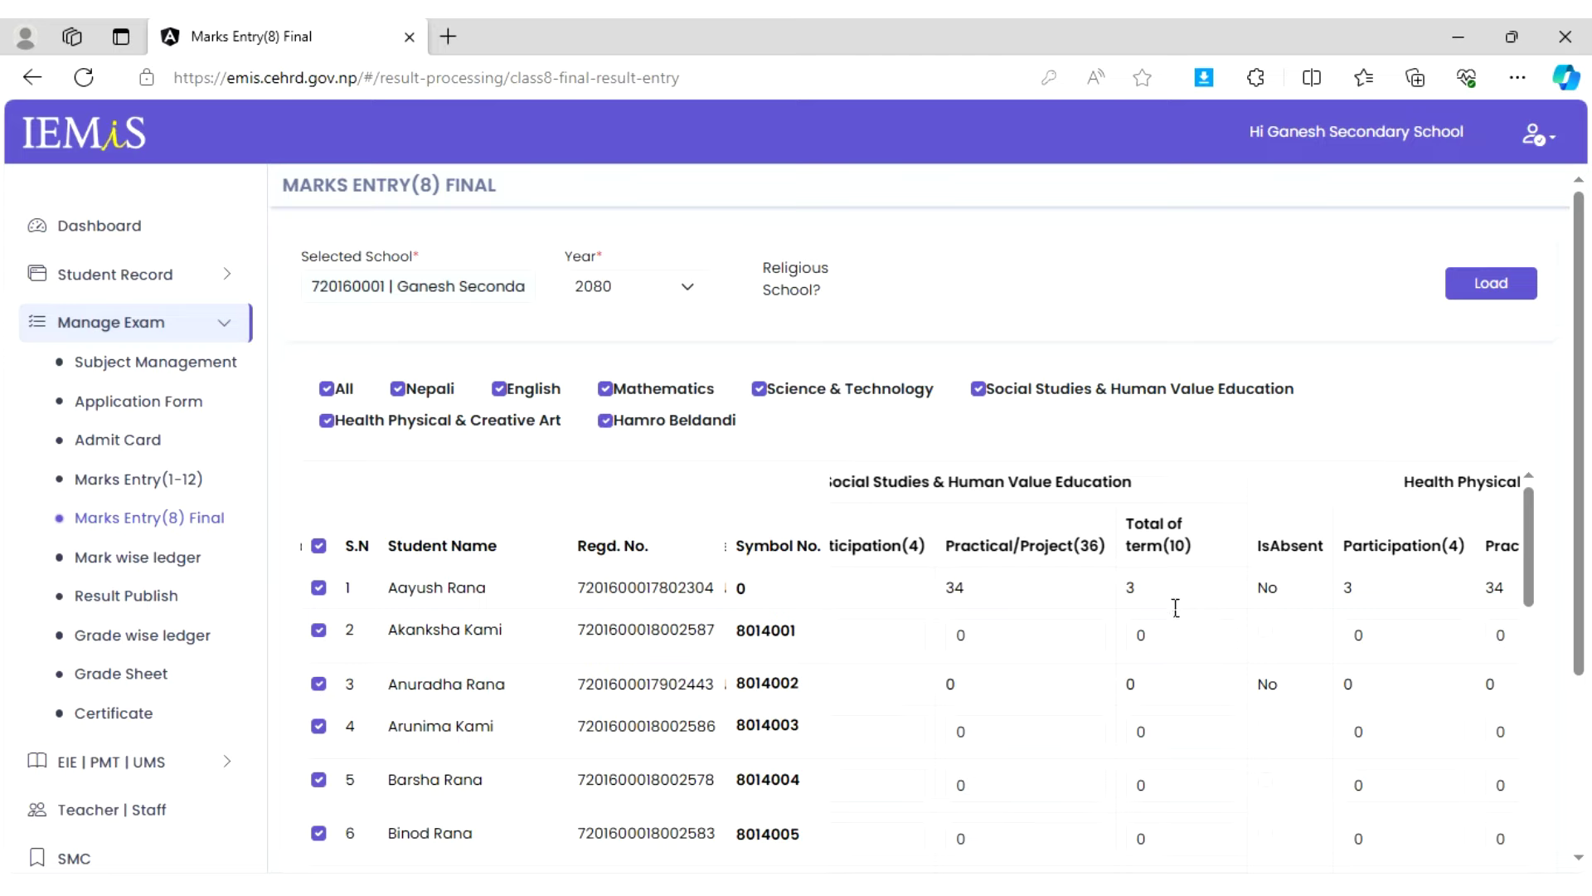
{"action": "left_click_drag", "start_coordinate": [1376, 590], "coordinate": [1318, 592]}
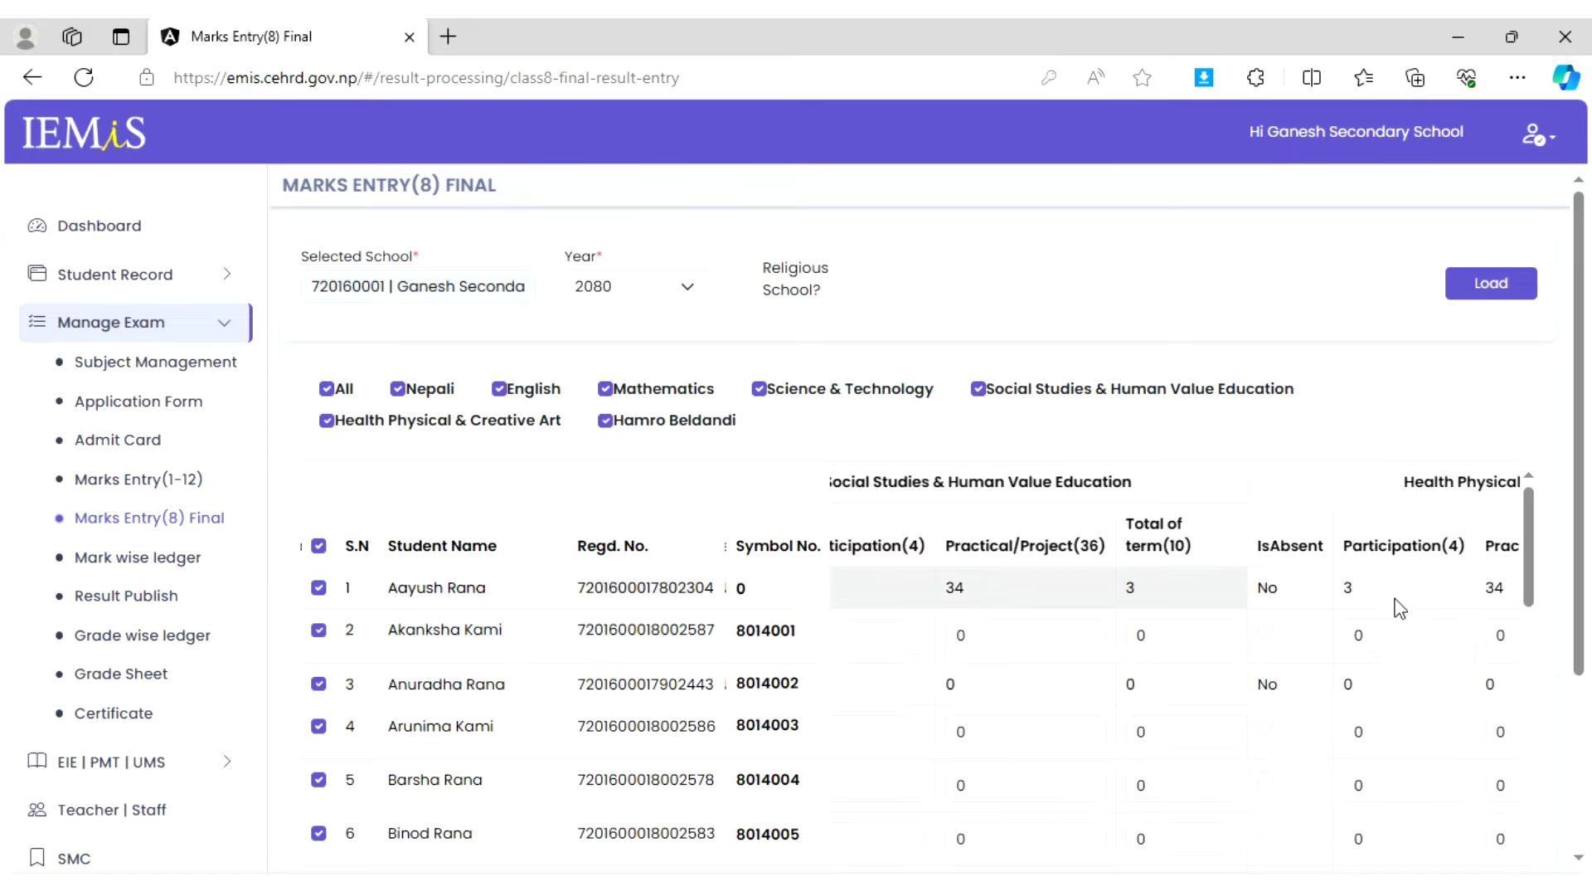
{"action": "scroll", "coordinate": [1401, 597], "scroll_direction": "left", "scroll_amount": 10}
{"action": "scroll", "coordinate": [1399, 608], "scroll_direction": "left", "scroll_amount": 8}
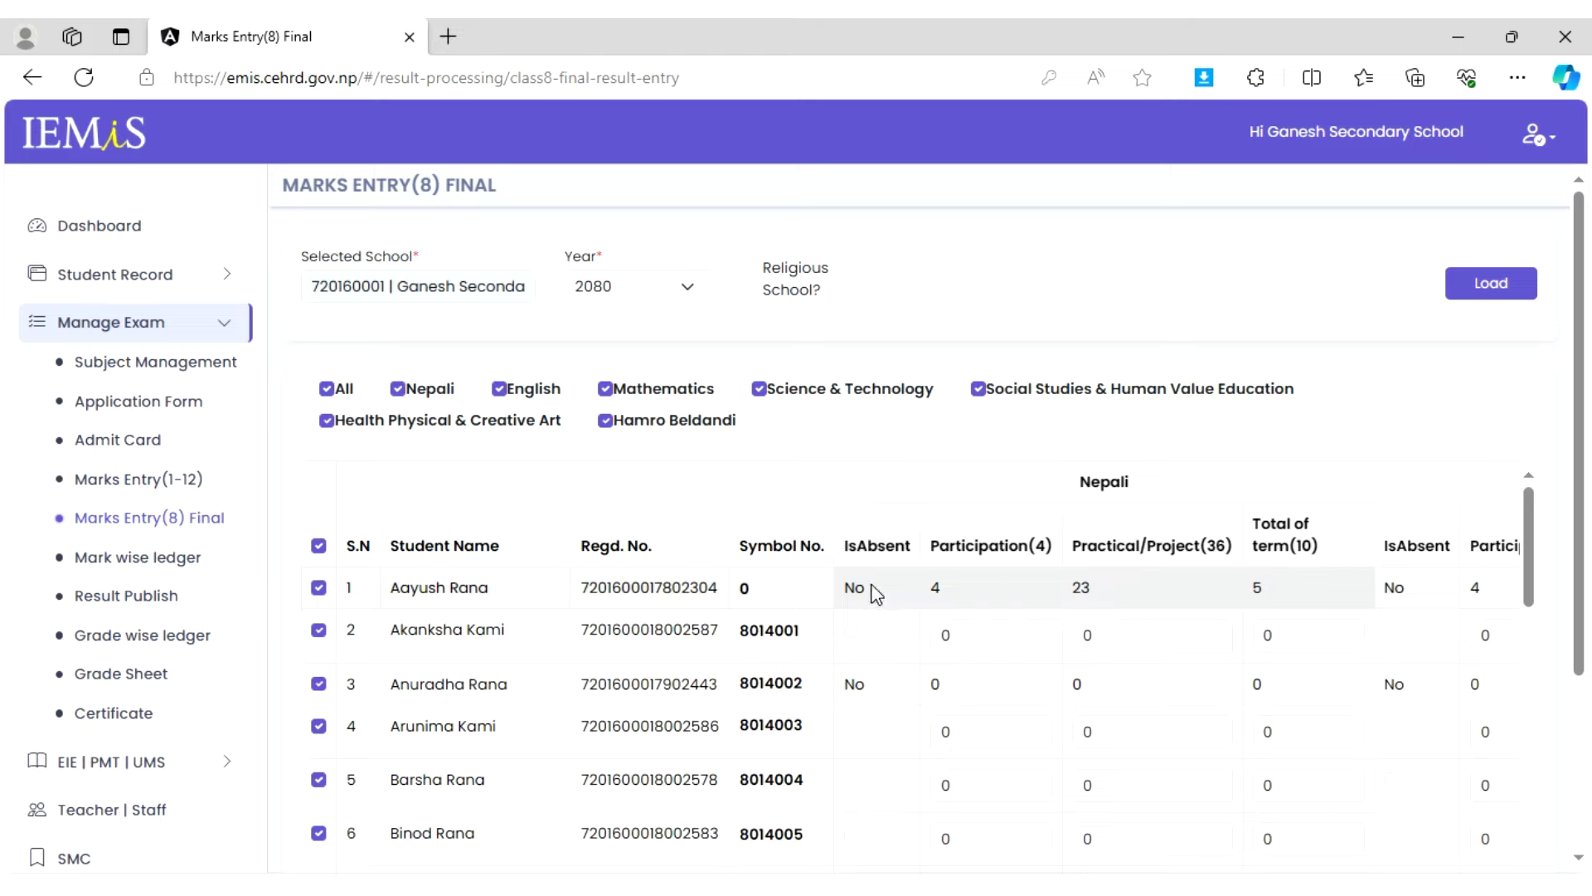
- Try 89 as the second student's Nepali participation mark, and leave that mark empty
{"action": "left_click", "coordinate": [853, 632]}
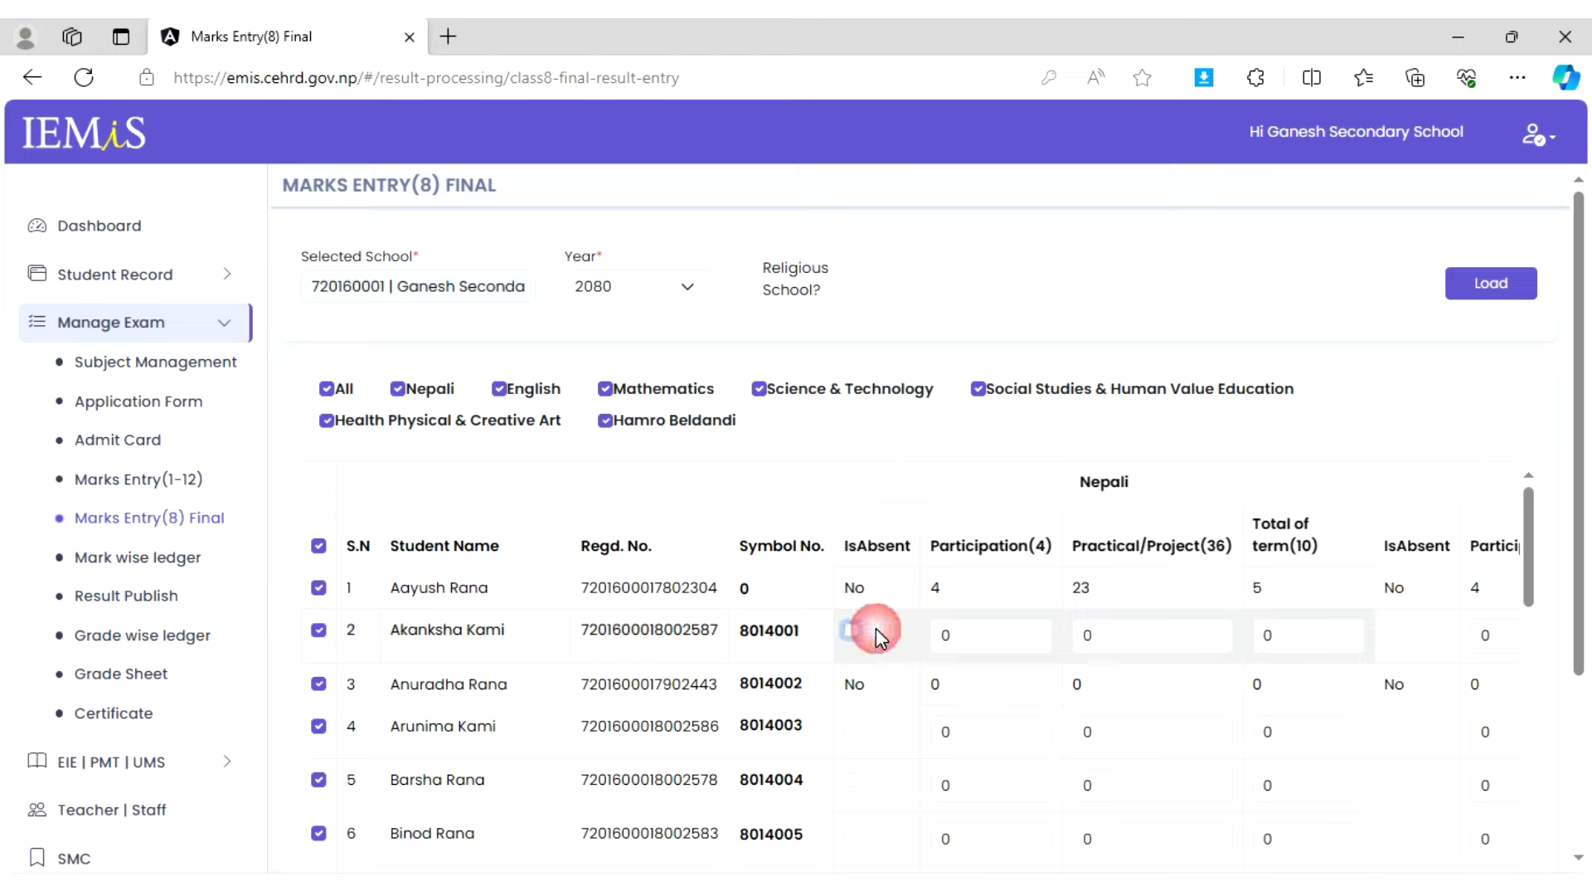
{"action": "left_click", "coordinate": [992, 639]}
{"action": "key", "text": "BackSpace"}
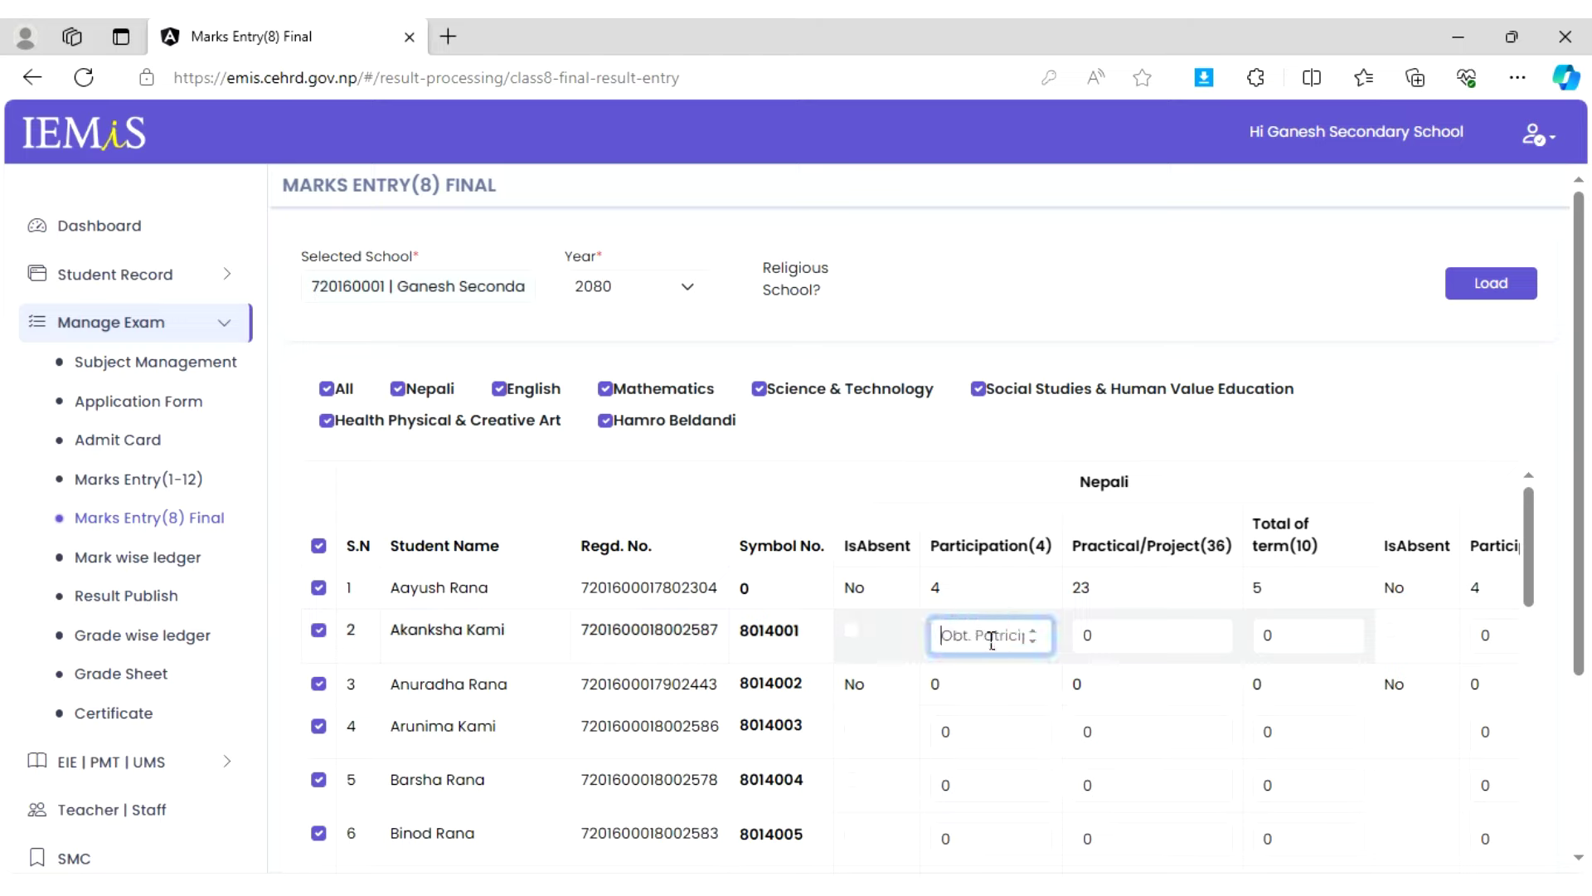
{"action": "type", "text": "89"}
{"action": "key", "text": "BackSpace"}
{"action": "key", "text": "BackSpace"}
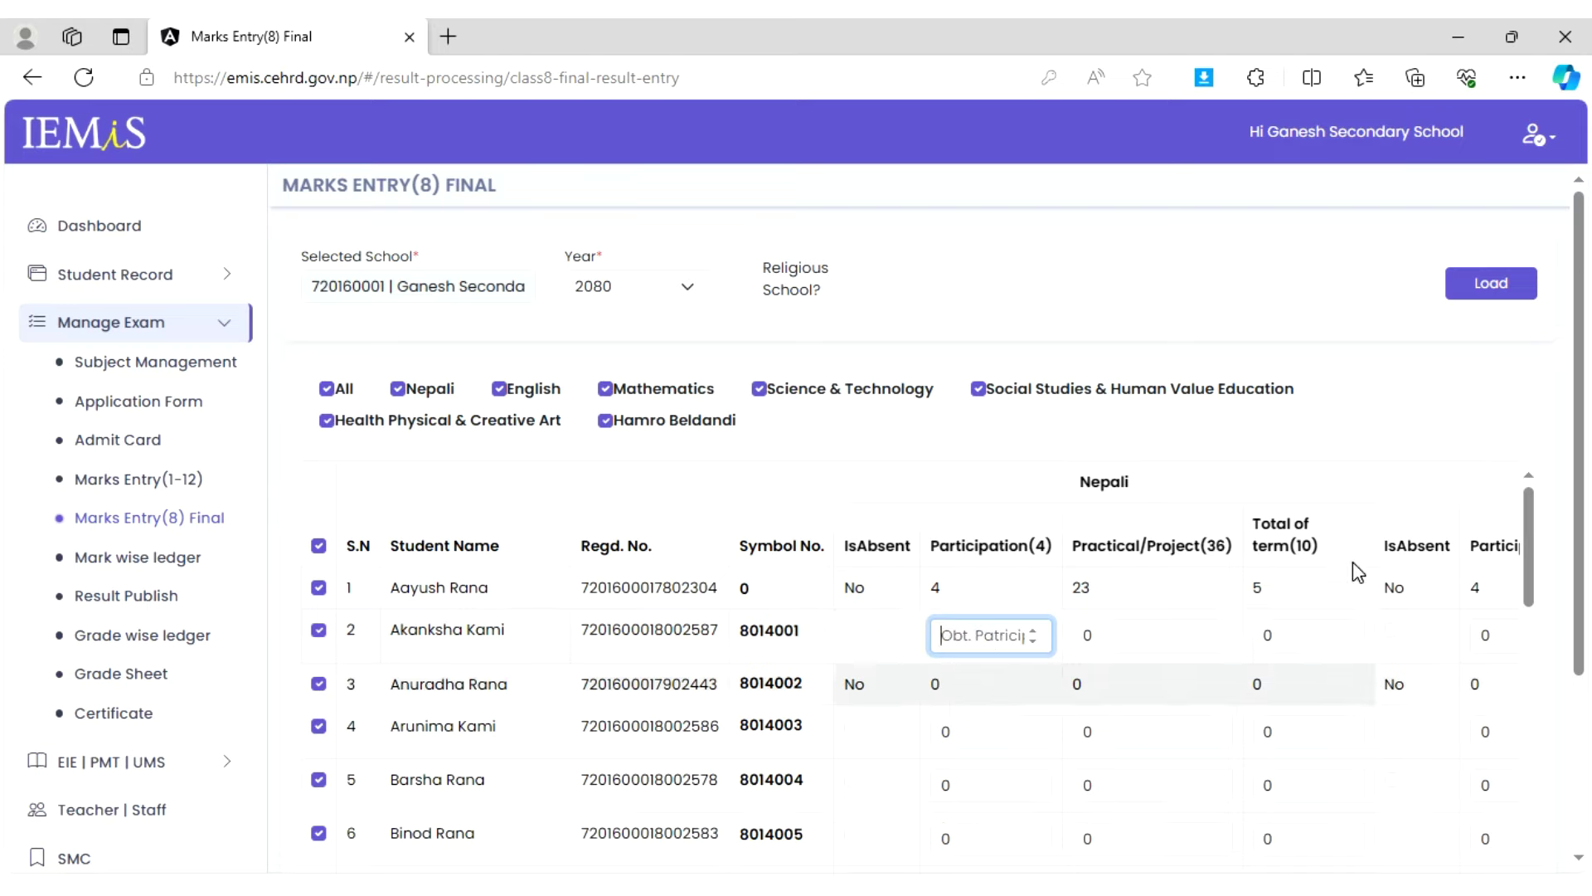
{"action": "left_click", "coordinate": [1160, 653]}
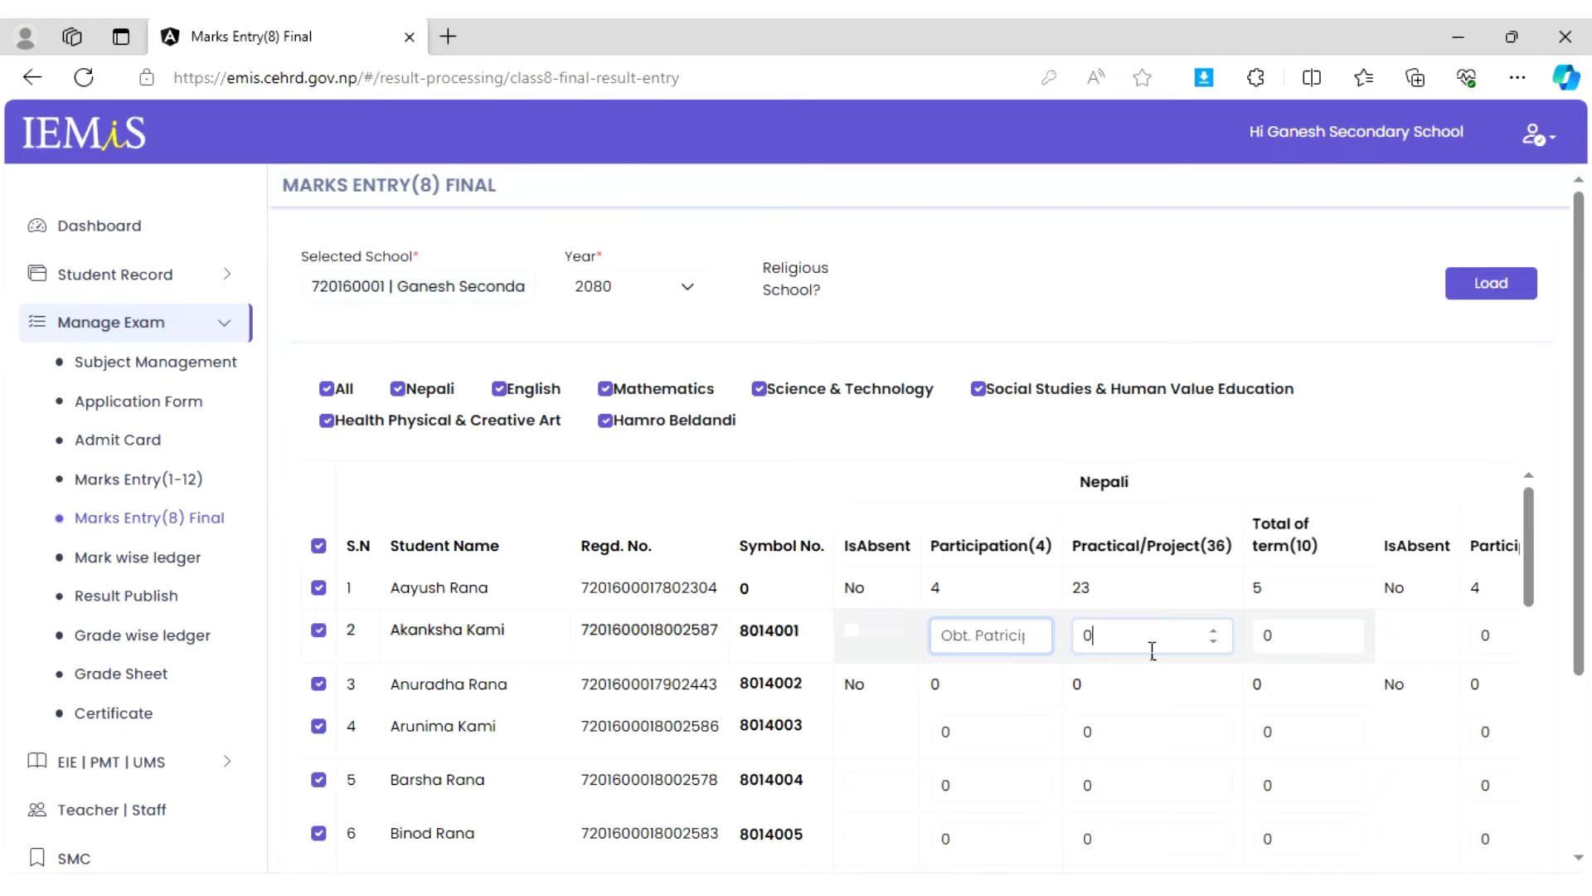
{"action": "left_click", "coordinate": [1312, 647]}
- Examine the participation, practical/project and term total columns of every subject from Nepali through Hamro Beldandi
{"action": "left_click_drag", "start_coordinate": [984, 489], "coordinate": [1131, 491]}
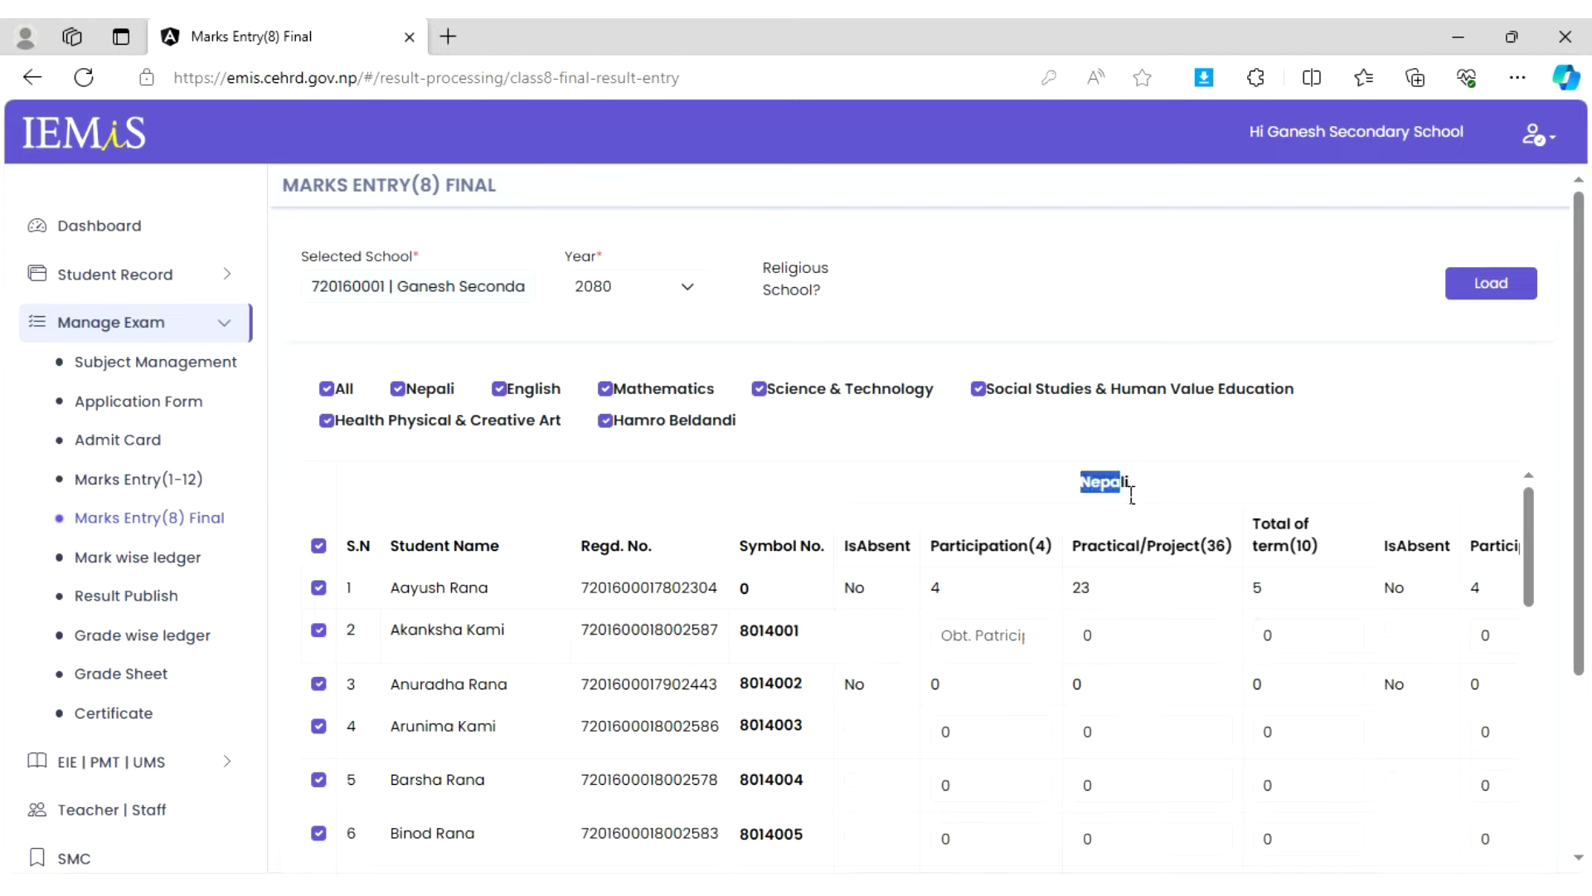
{"action": "left_click", "coordinate": [1138, 493]}
{"action": "scroll", "coordinate": [1141, 494], "scroll_direction": "right", "scroll_amount": 5}
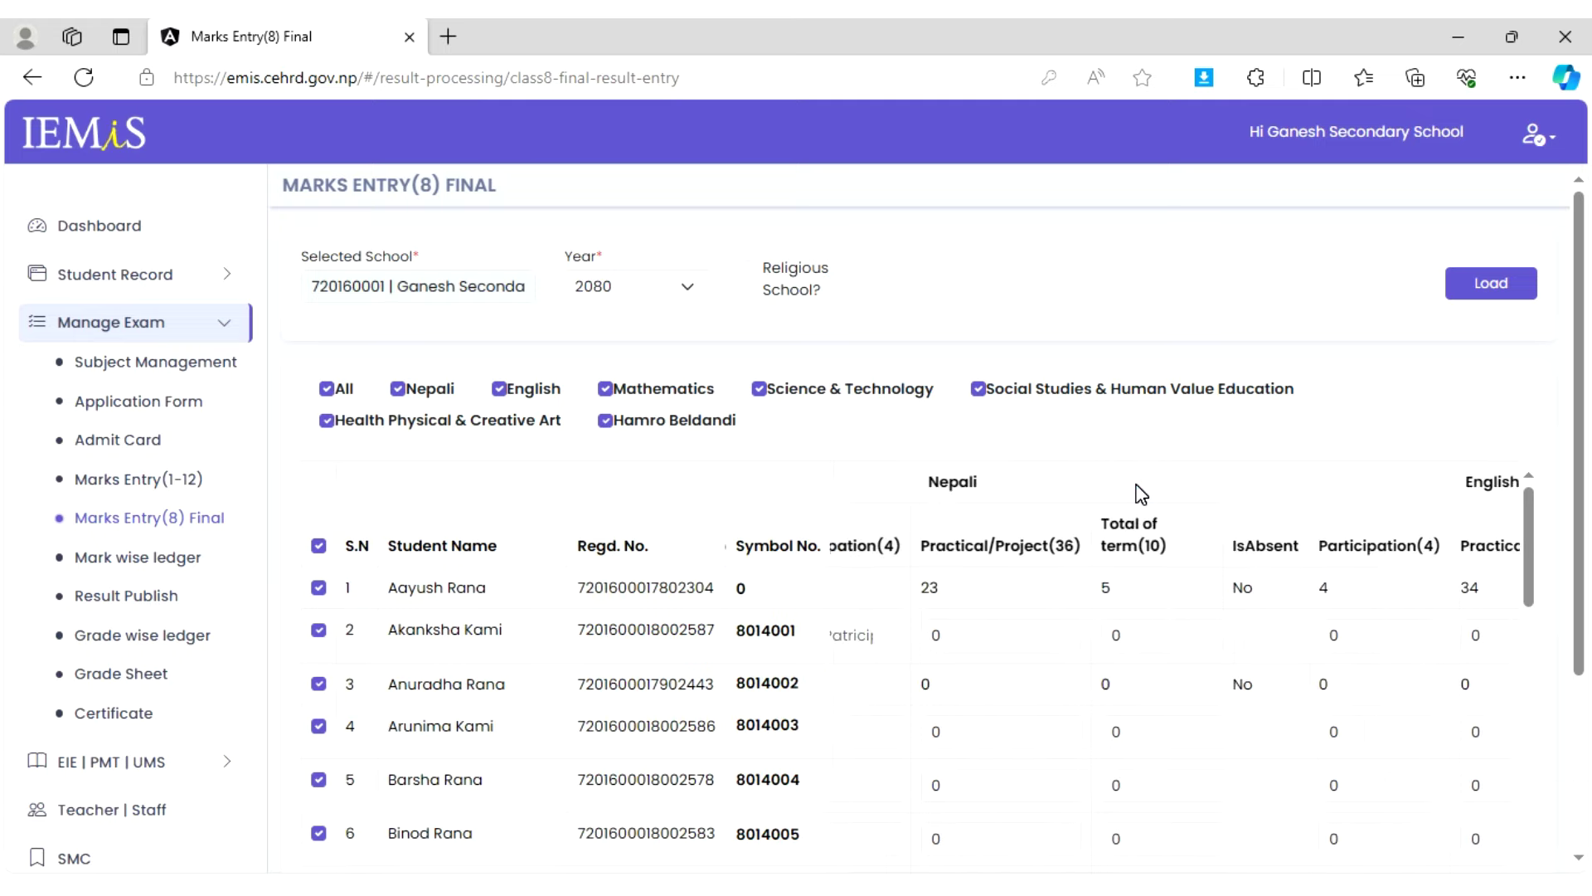
{"action": "scroll", "coordinate": [1143, 495], "scroll_direction": "right", "scroll_amount": 8}
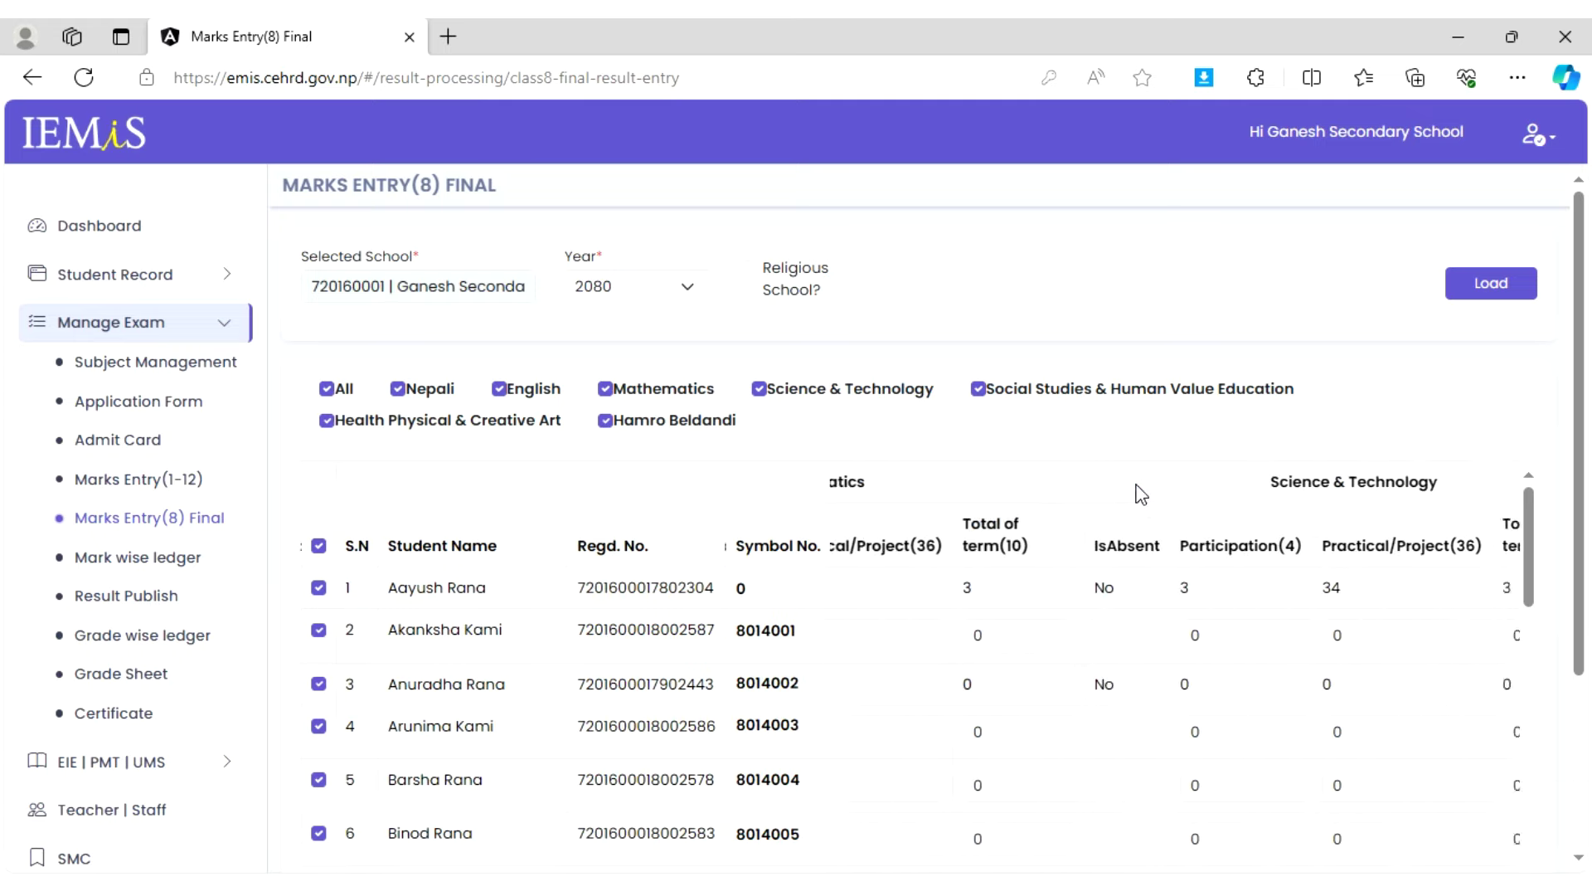
{"action": "scroll", "coordinate": [1148, 495], "scroll_direction": "right", "scroll_amount": 8}
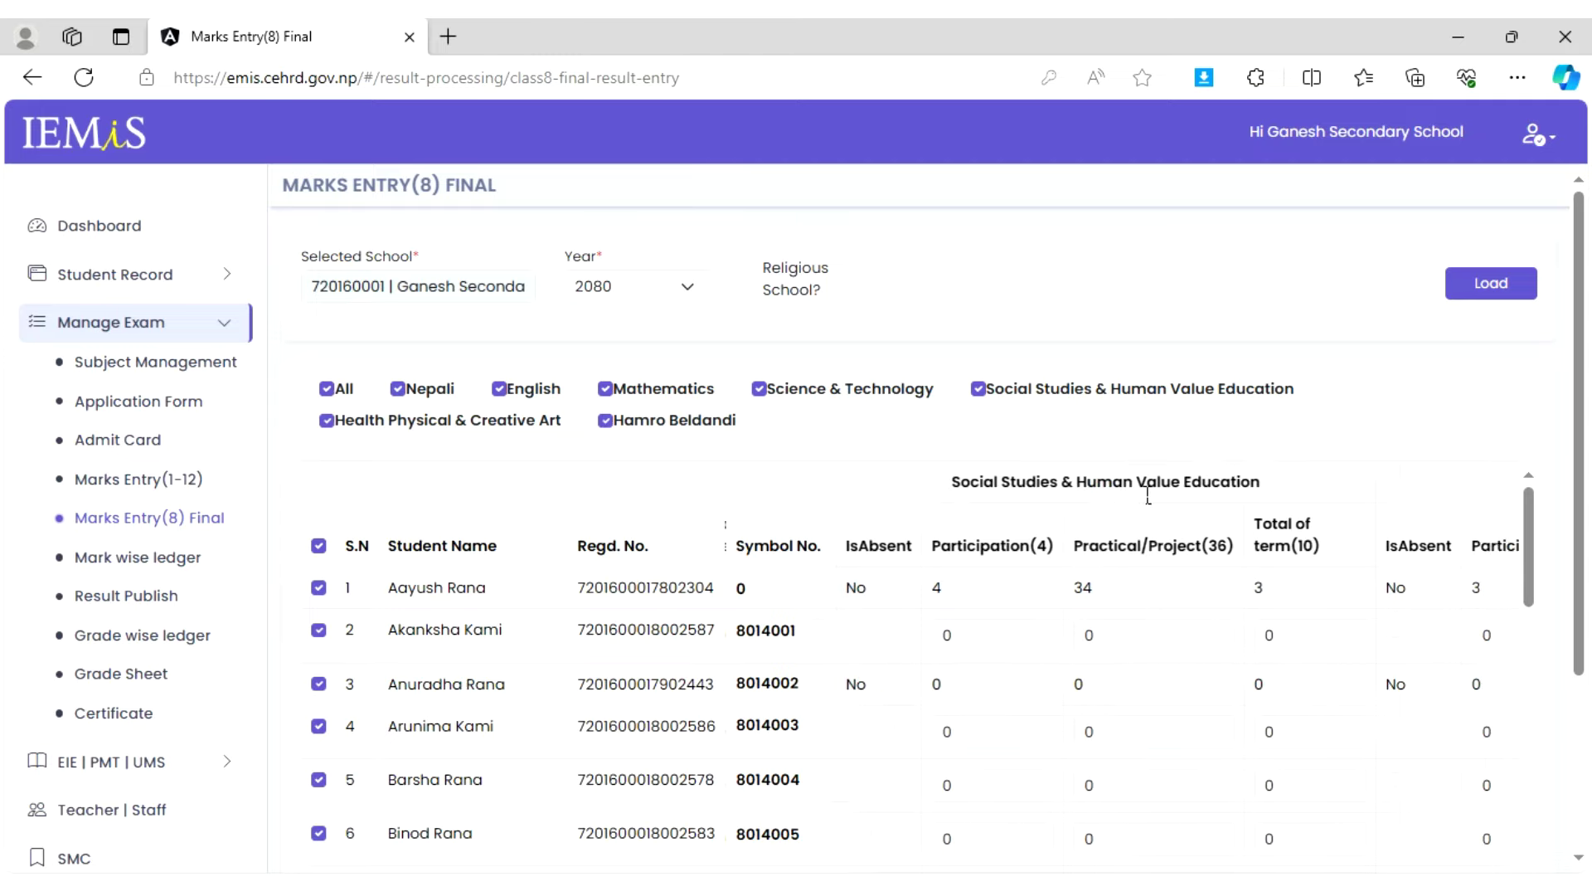
{"action": "scroll", "coordinate": [1148, 495], "scroll_direction": "right", "scroll_amount": 8}
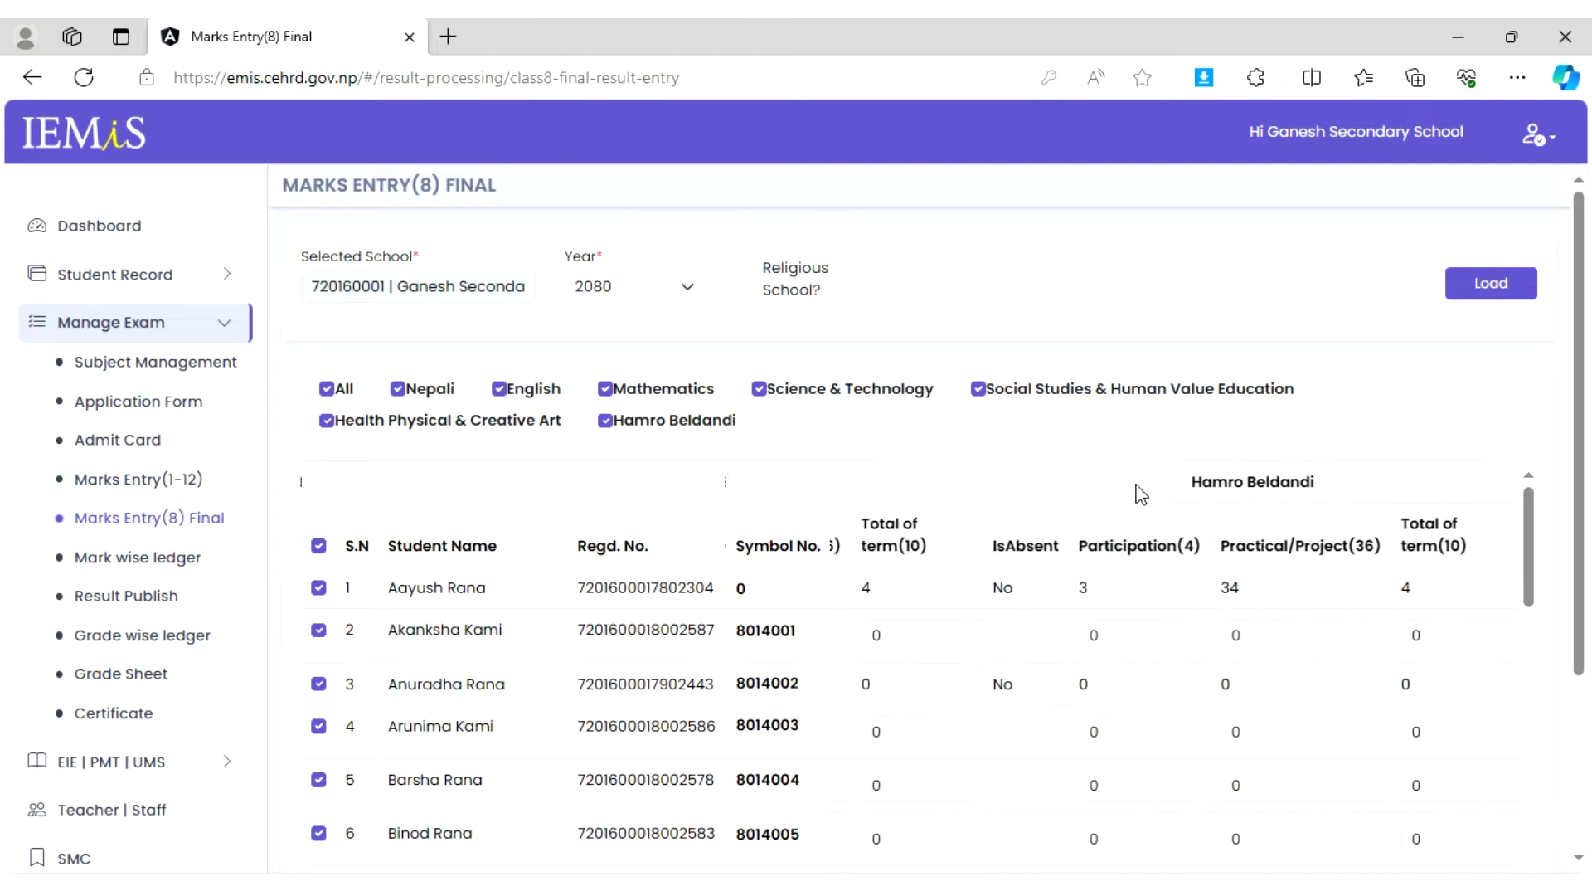
{"action": "left_click", "coordinate": [1158, 654]}
{"action": "left_click", "coordinate": [1305, 637]}
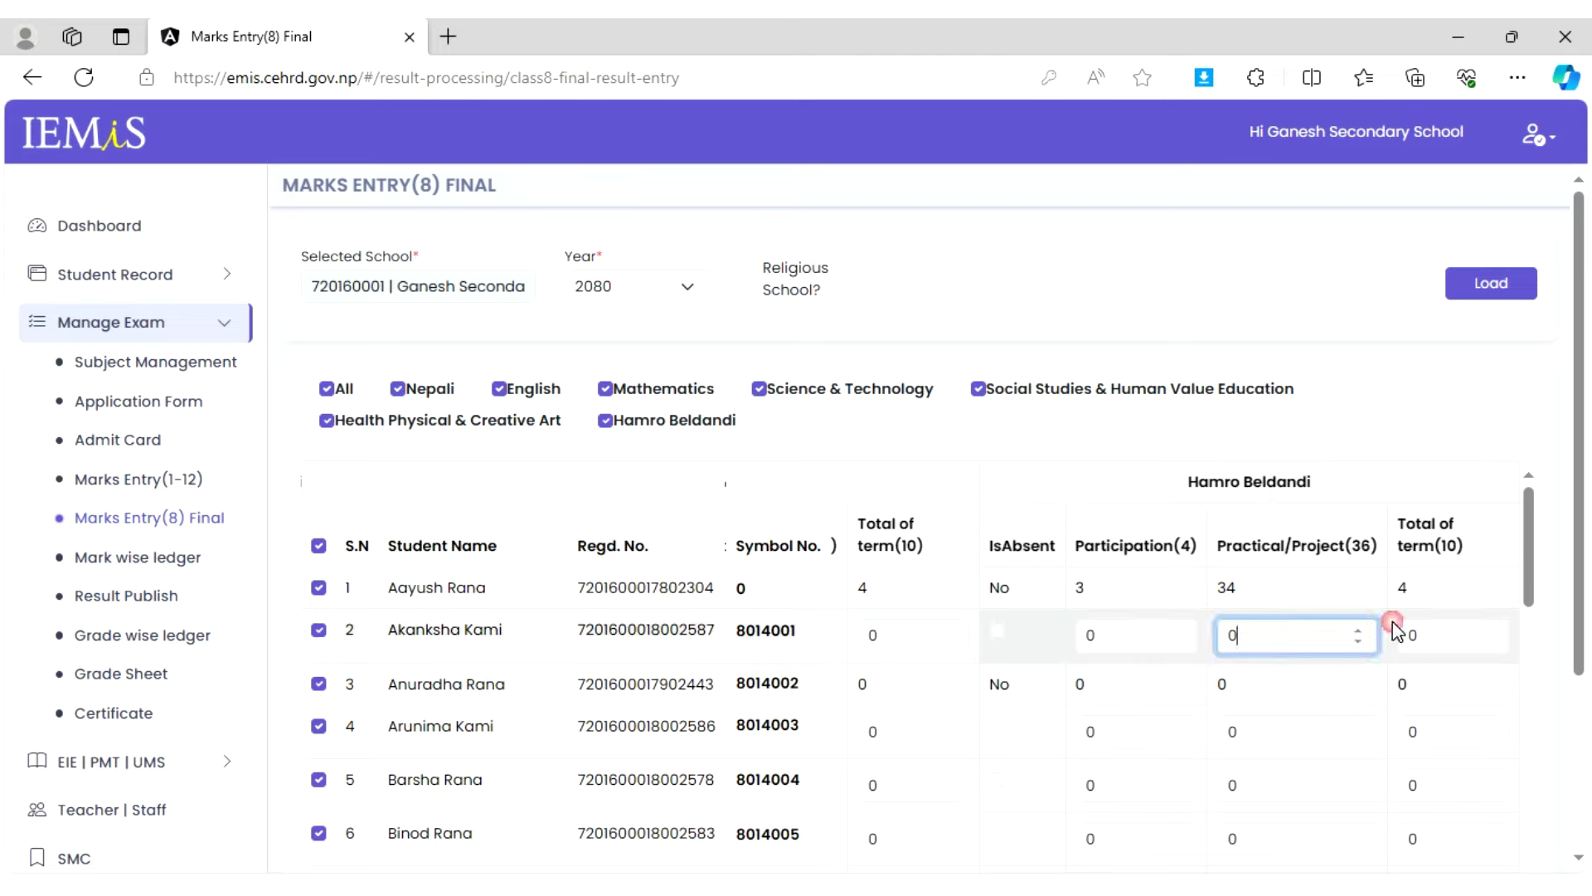
{"action": "left_click", "coordinate": [1439, 636]}
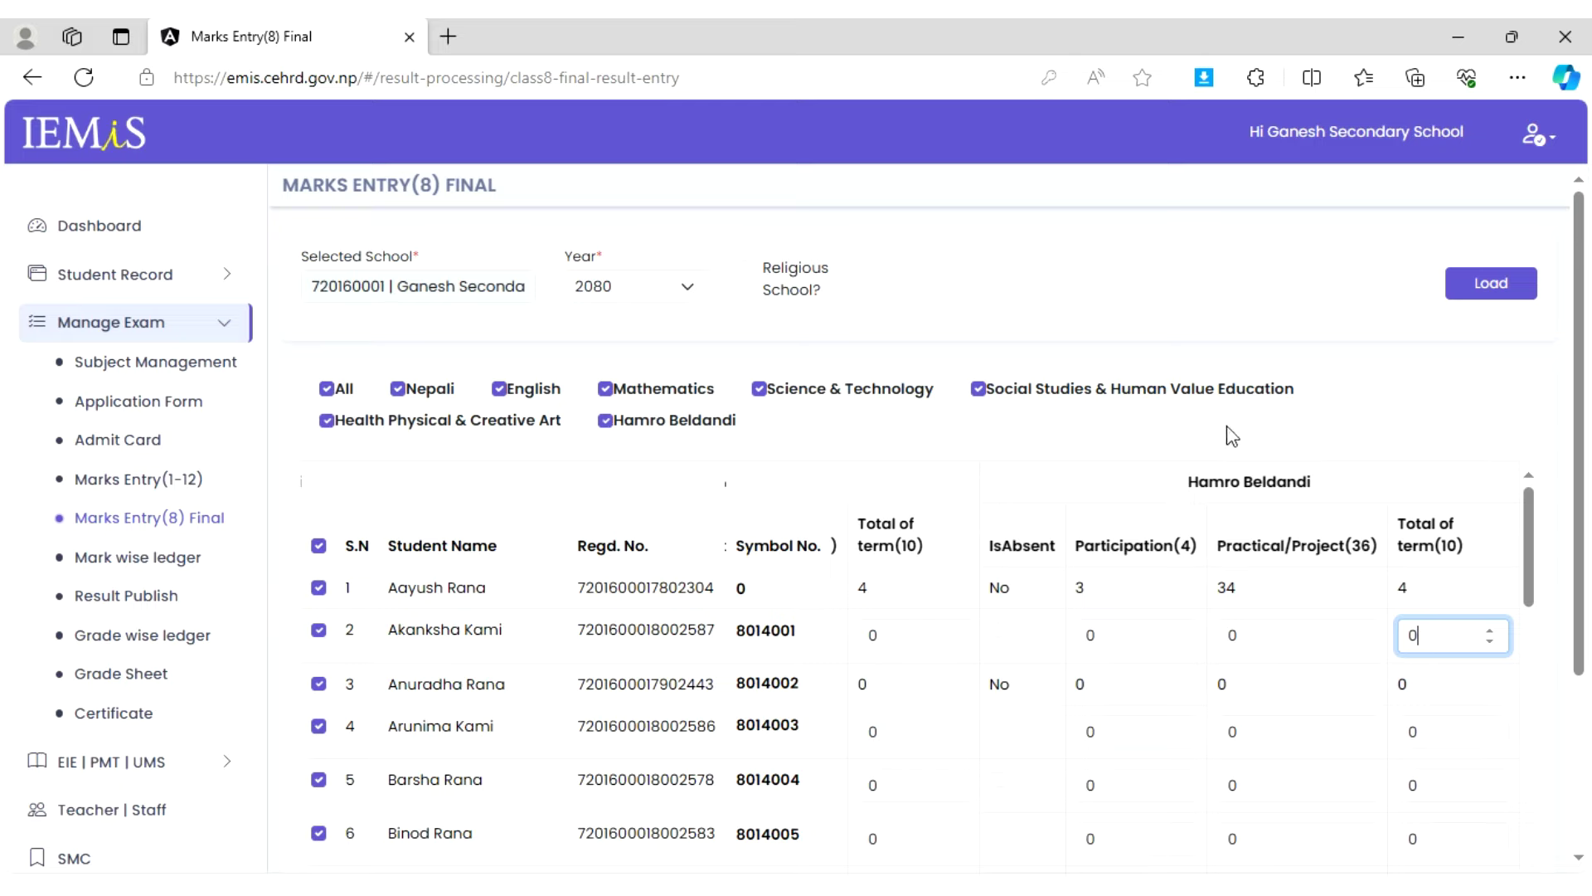
- Limit the table to the Nepali marks only and look through the entry form down to its end
{"action": "left_click", "coordinate": [327, 389]}
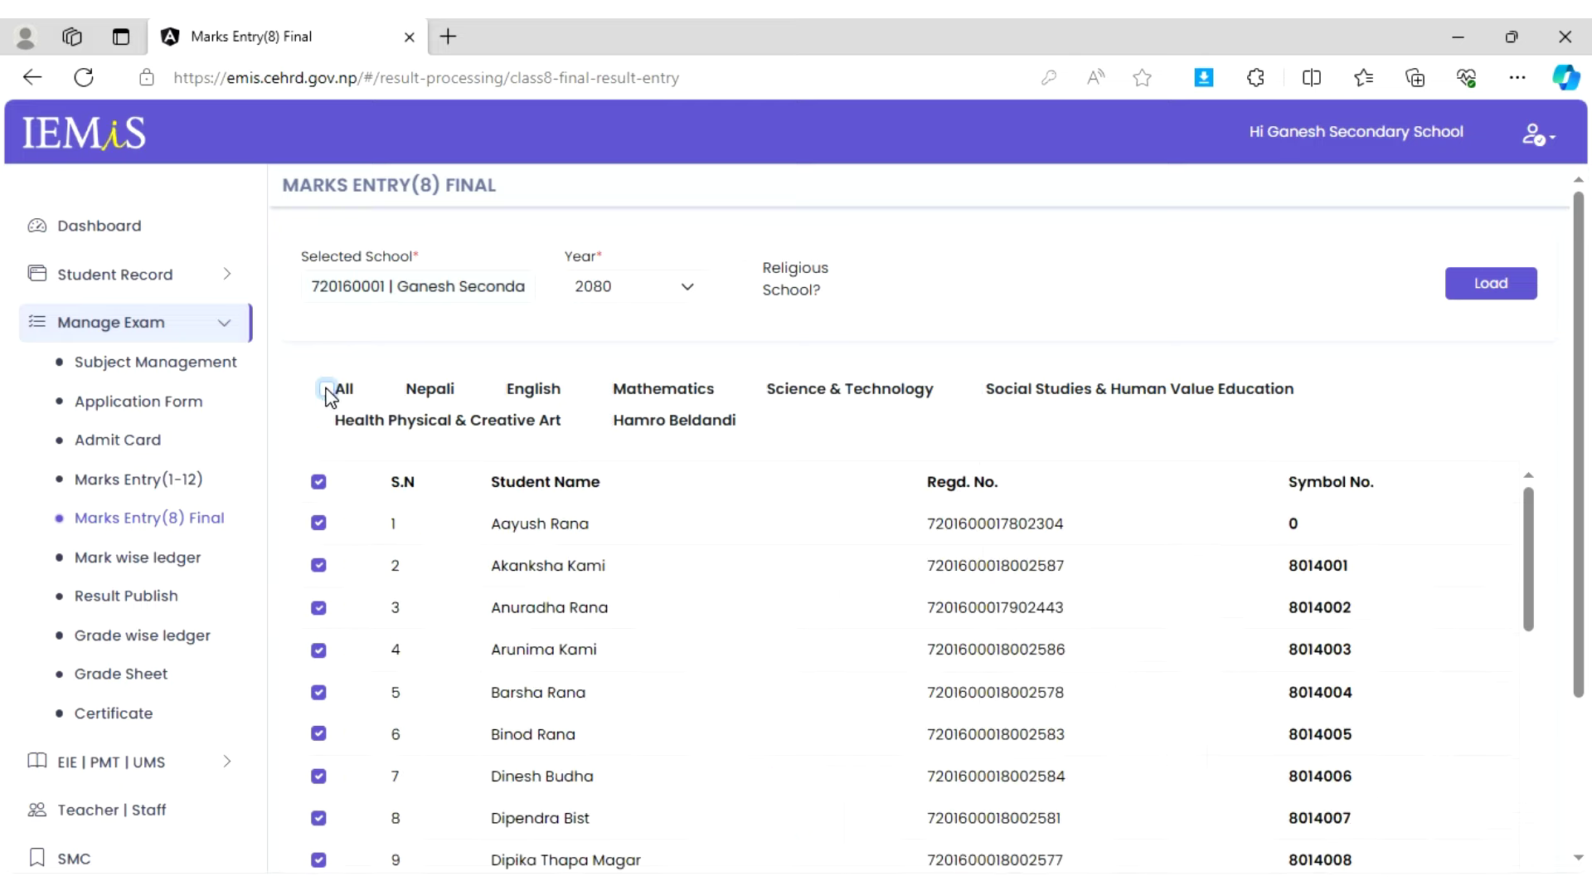
{"action": "left_click", "coordinate": [406, 391]}
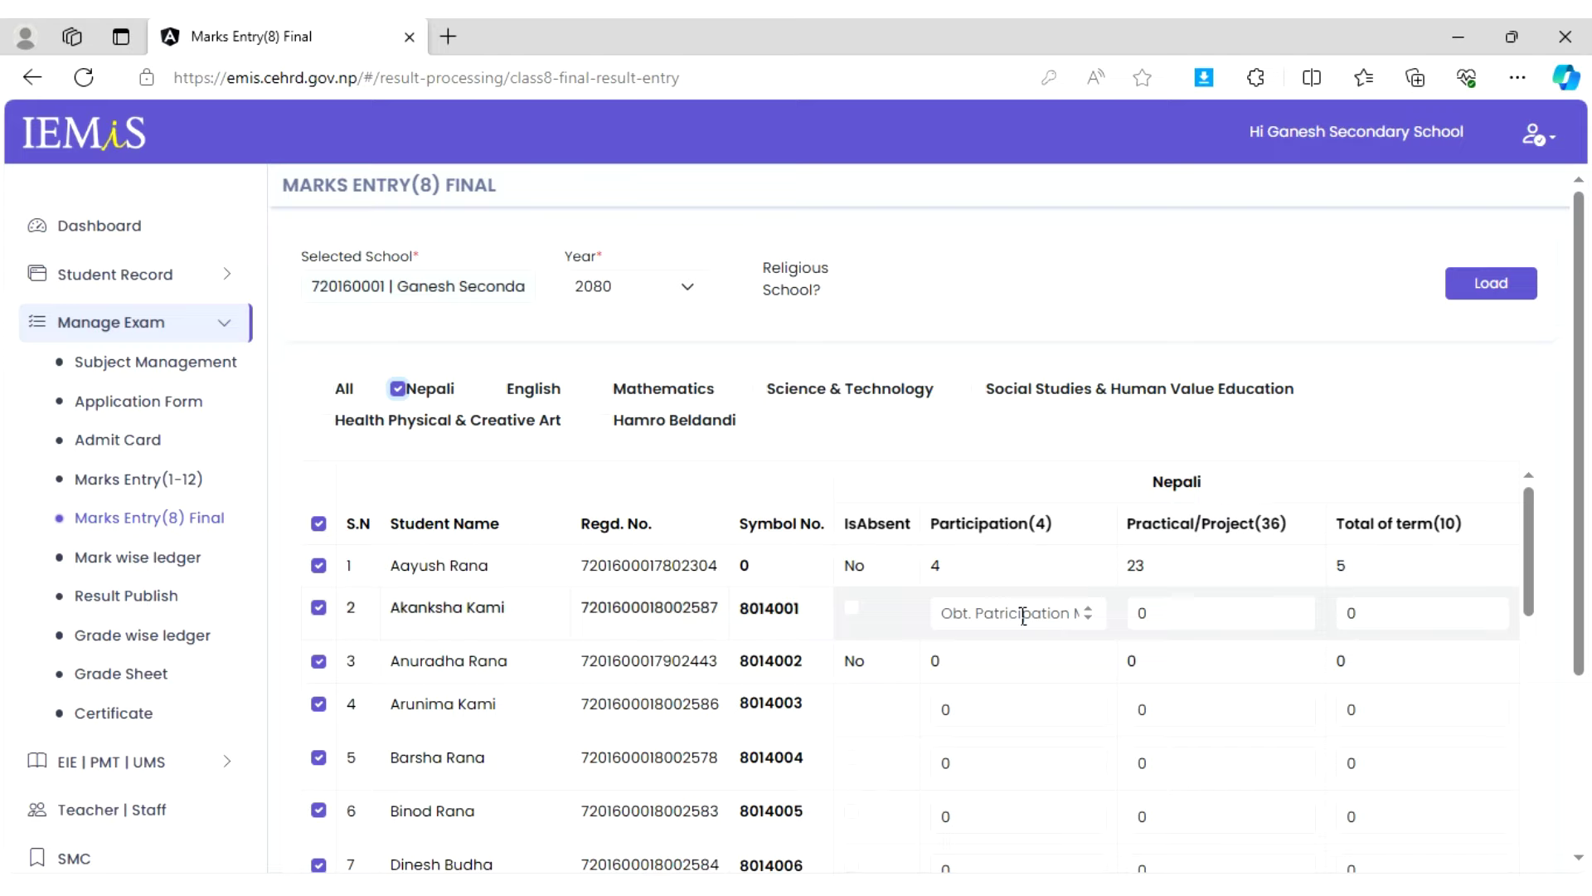
{"action": "left_click", "coordinate": [1357, 472]}
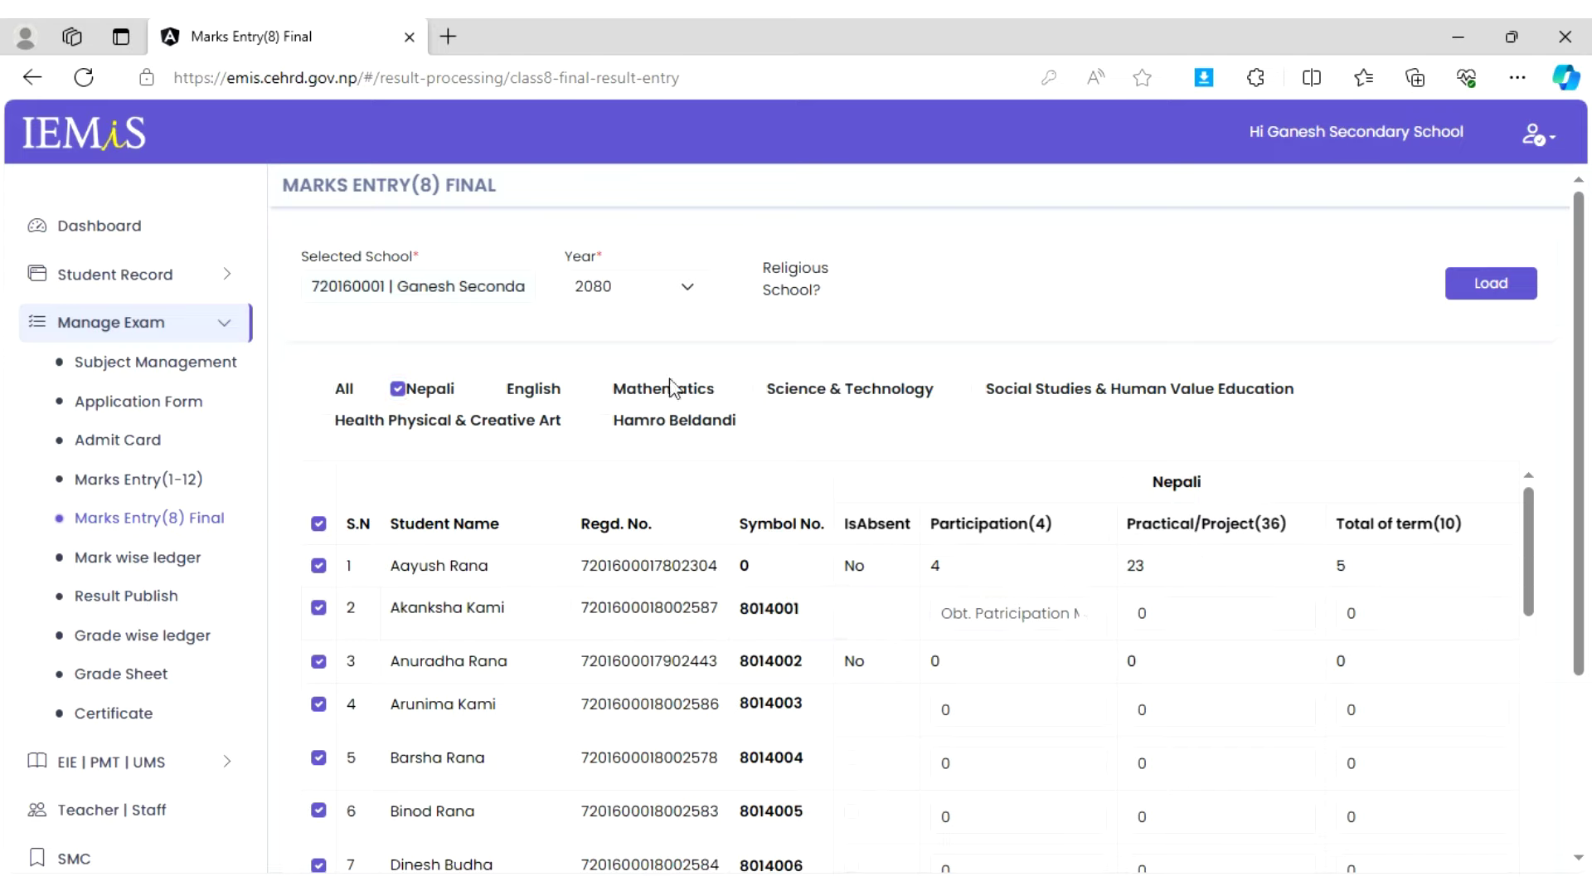
{"action": "scroll", "coordinate": [1581, 437], "scroll_direction": "down", "scroll_amount": 3}
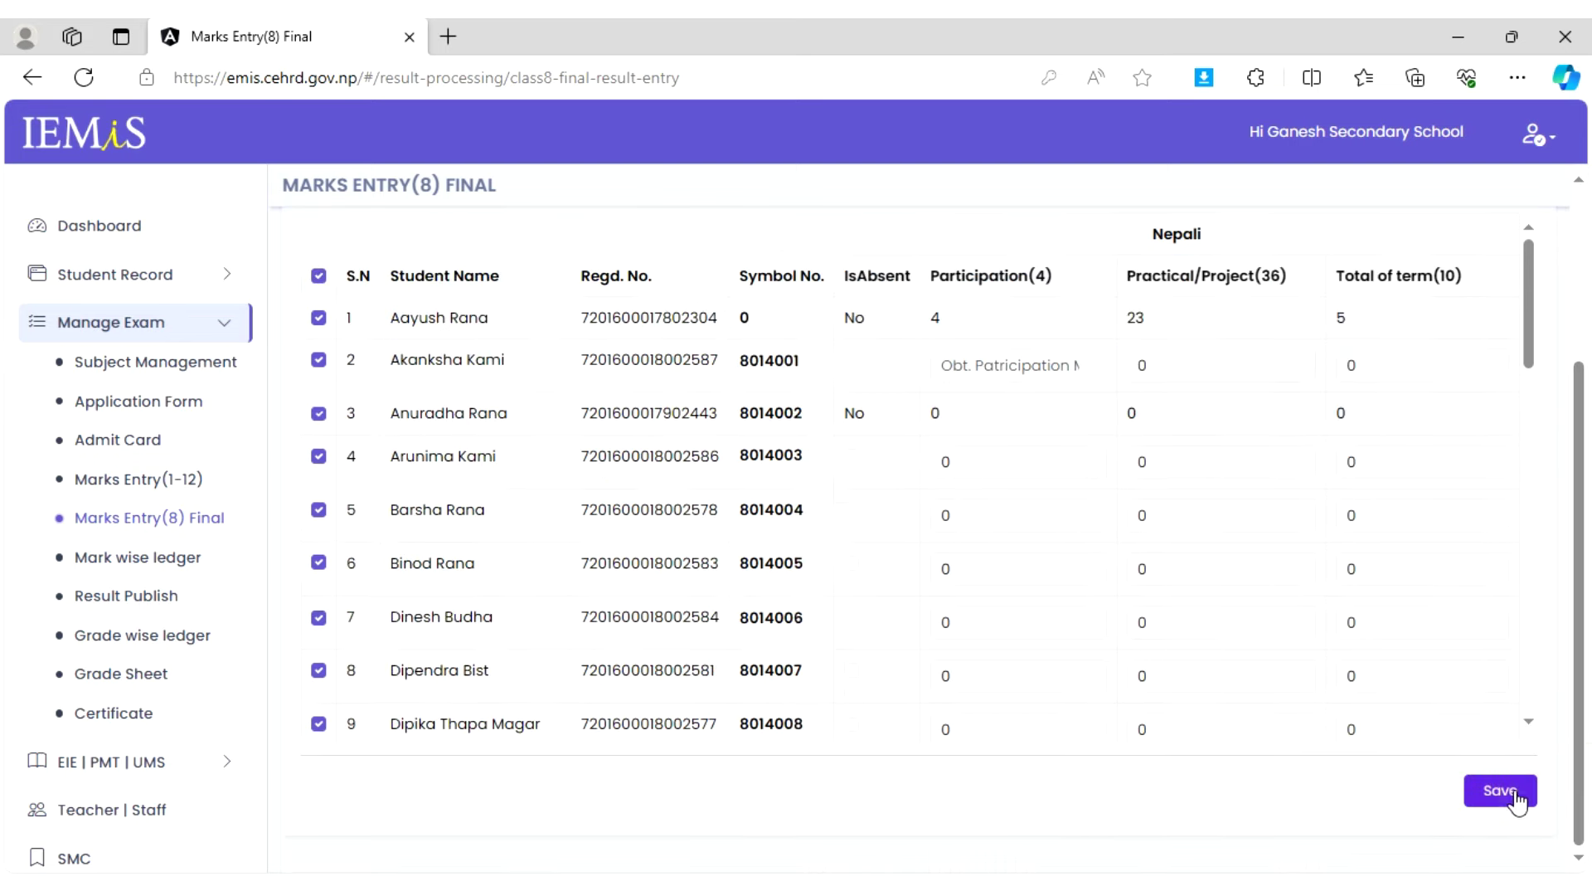
{"action": "scroll", "coordinate": [1578, 550], "scroll_direction": "up", "scroll_amount": 3}
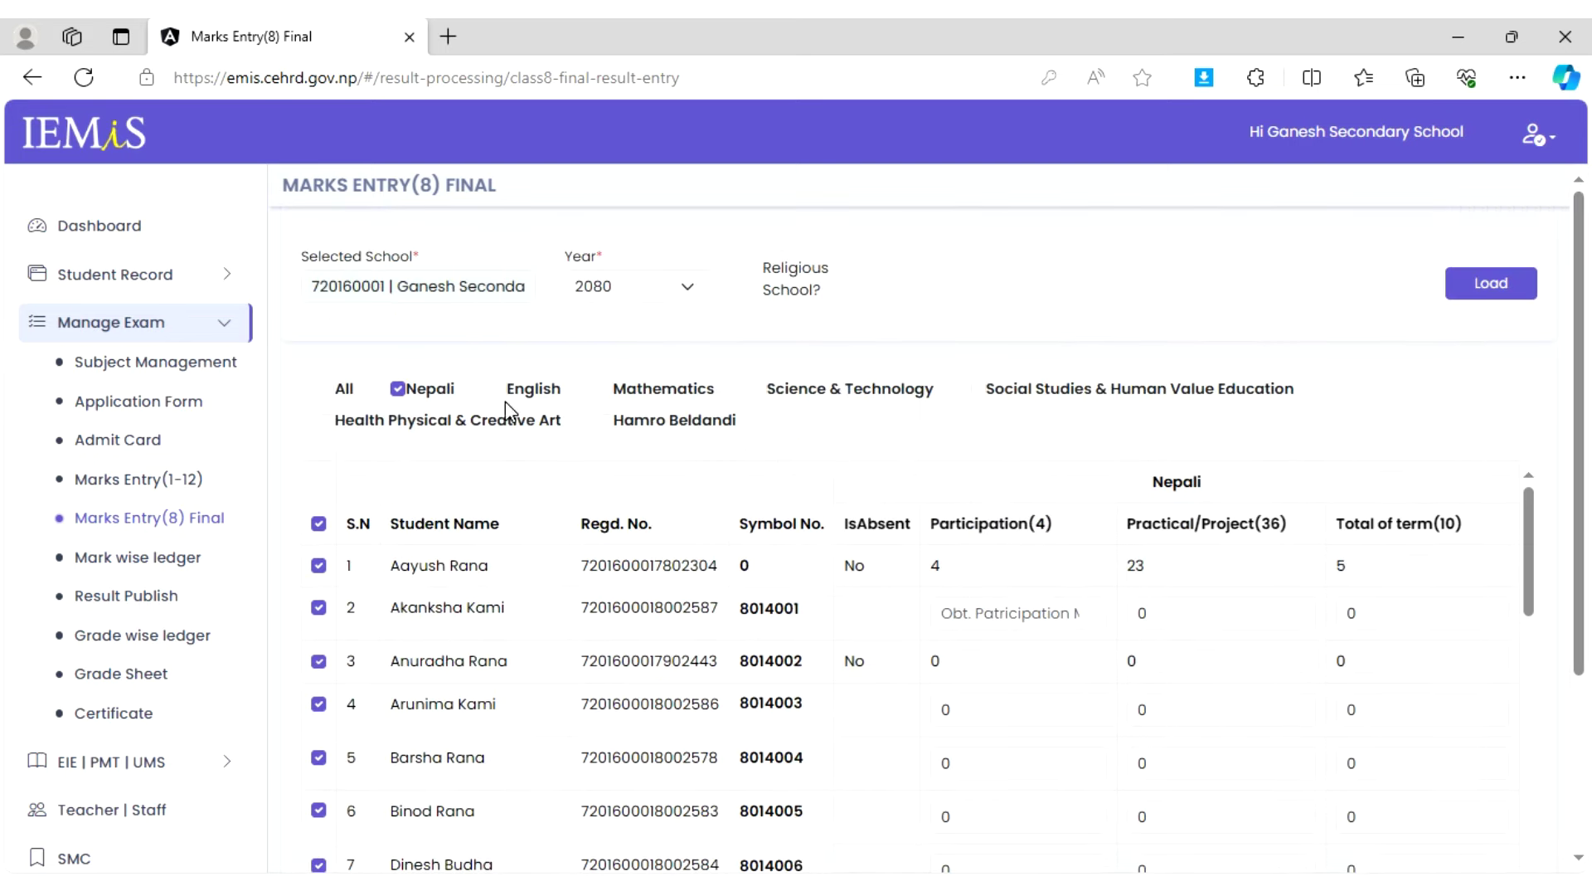
- Switch the table from Nepali to English marks only and look through the student rows
{"action": "left_click", "coordinate": [399, 390]}
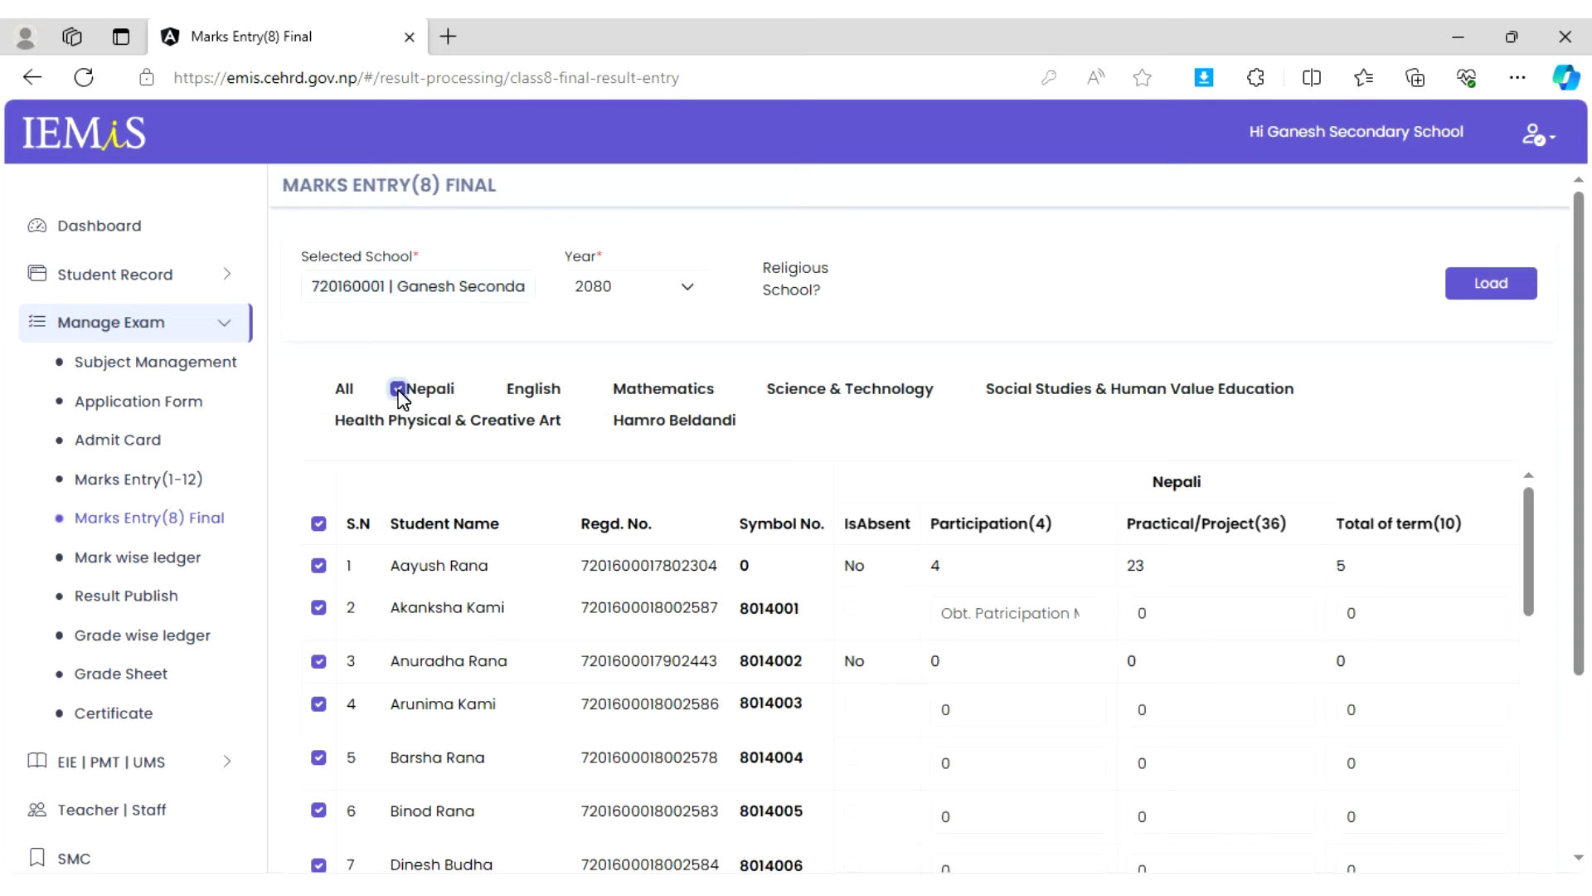
{"action": "left_click", "coordinate": [500, 387]}
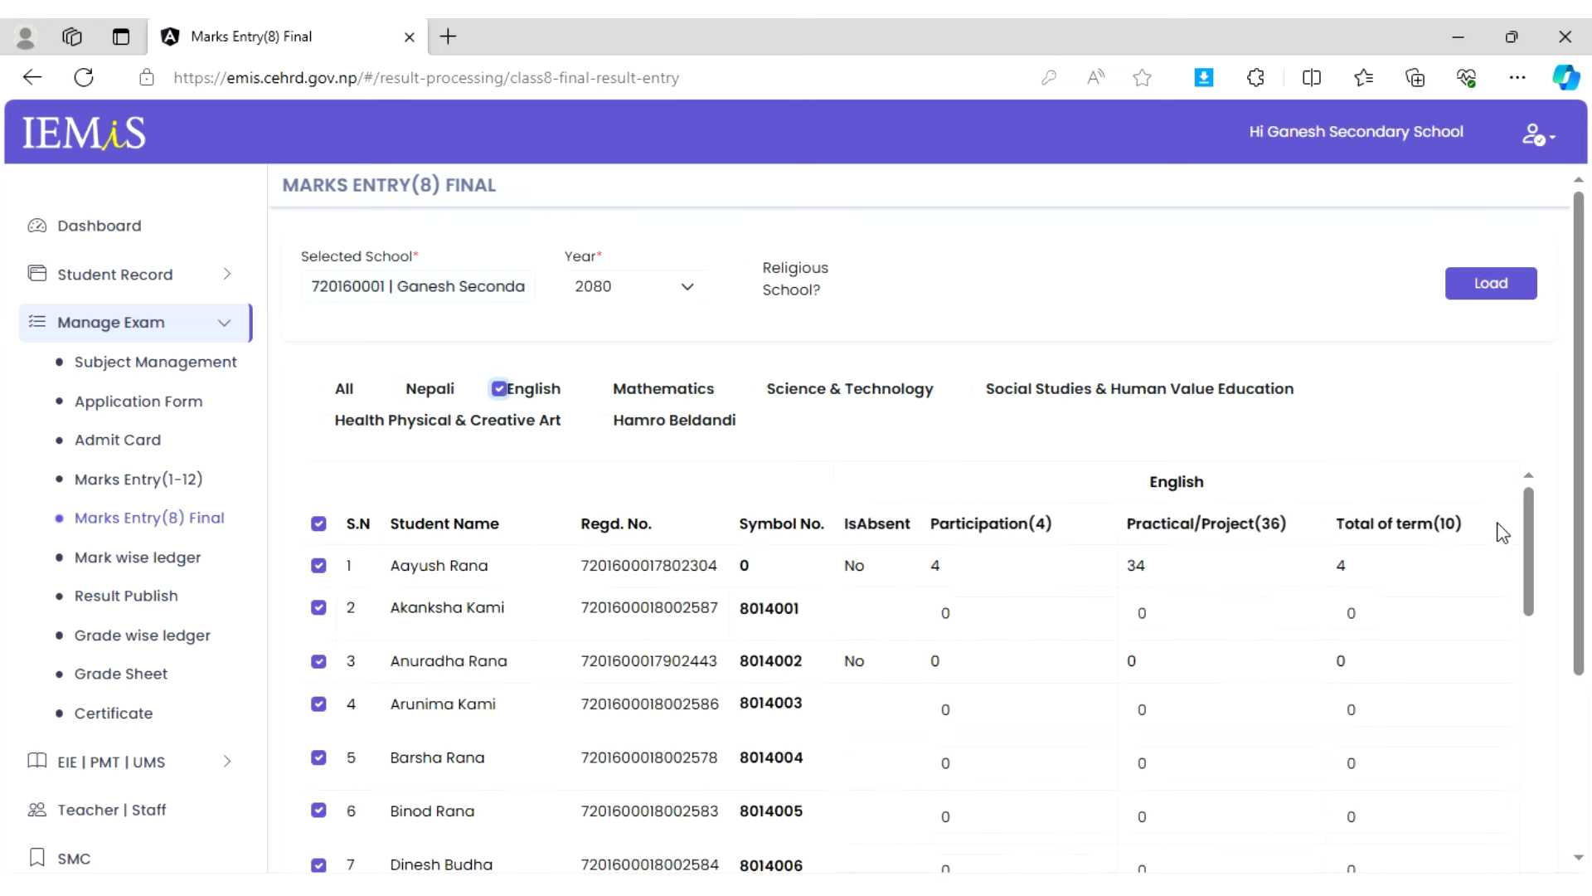
{"action": "left_click_drag", "start_coordinate": [1584, 431], "coordinate": [1588, 796]}
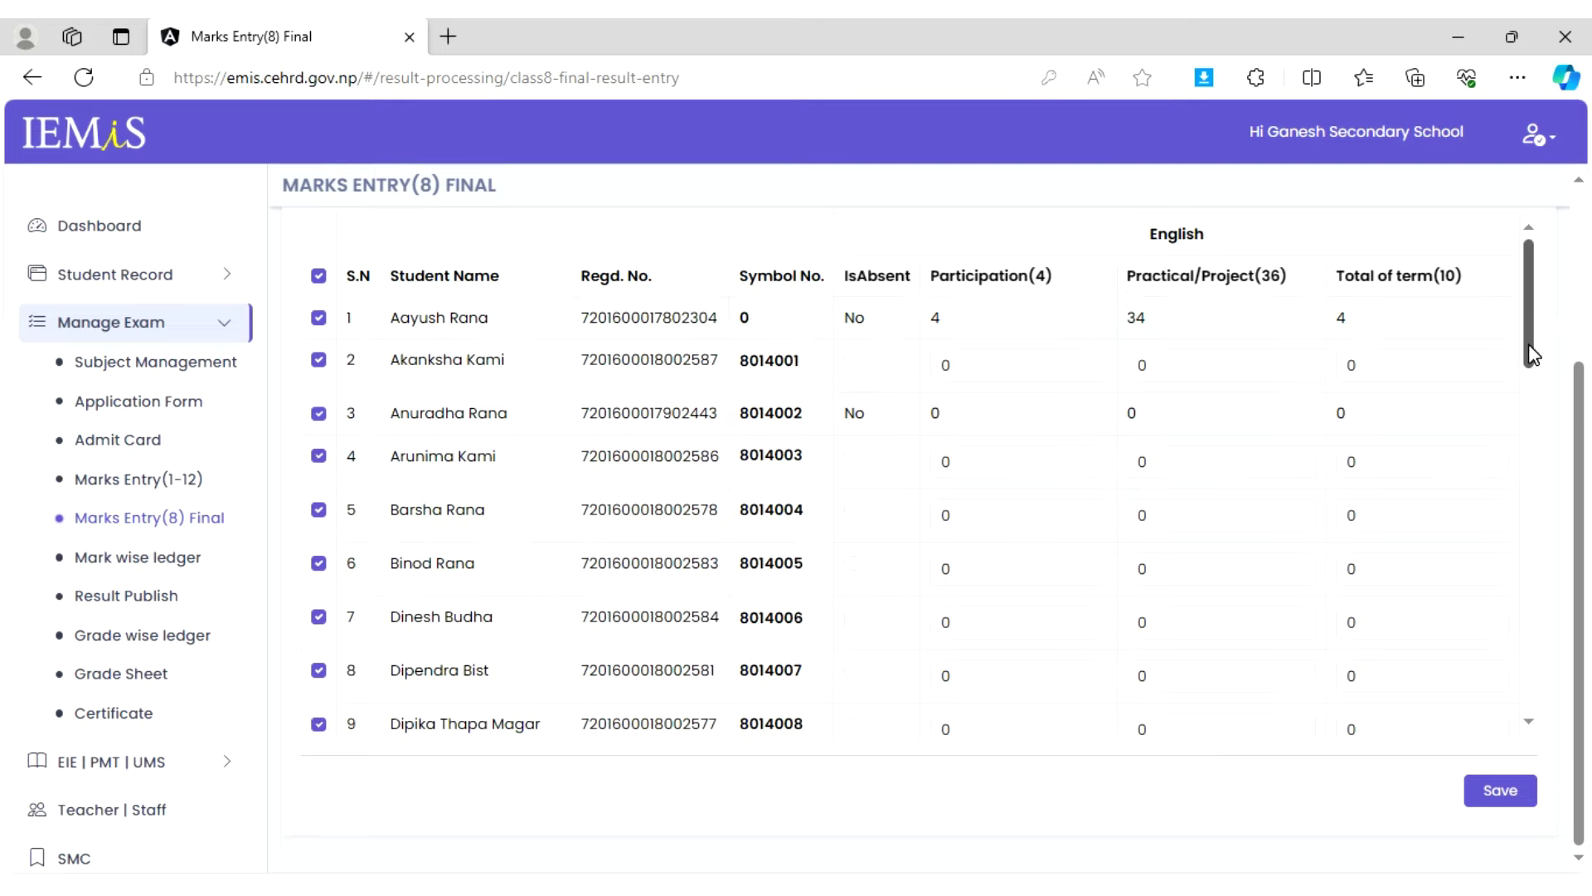
{"action": "left_click_drag", "start_coordinate": [1530, 354], "coordinate": [1545, 196]}
{"action": "left_click_drag", "start_coordinate": [1580, 373], "coordinate": [1582, 181]}
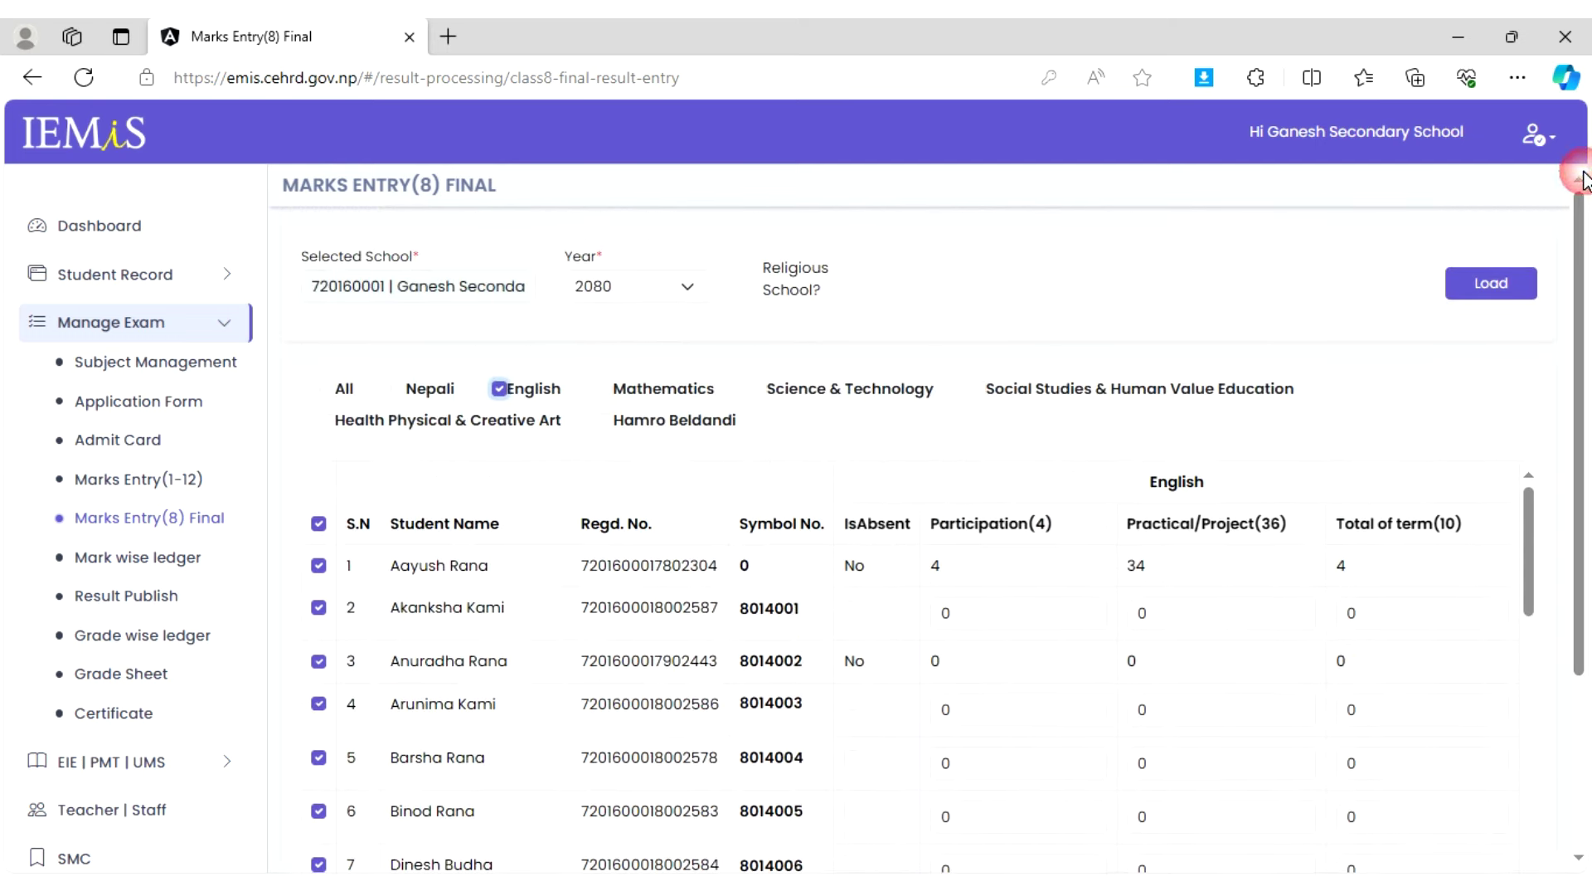
- Show all subjects again and enter the second student's Nepali marks: participation 4, practical/project 34 and term total 6
{"action": "left_click", "coordinate": [499, 388]}
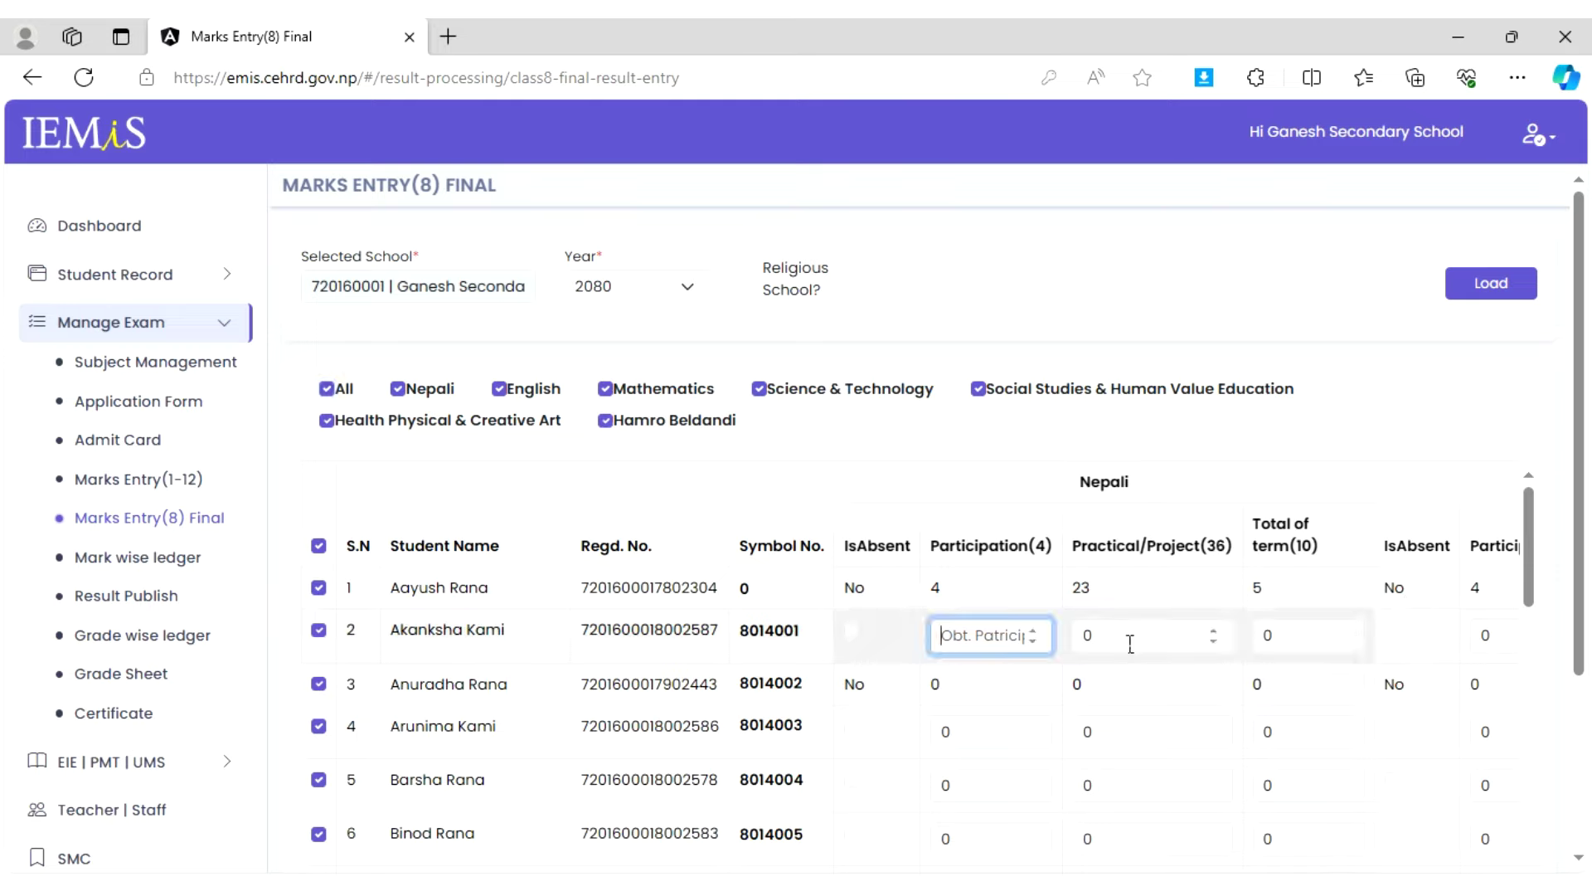
{"action": "type", "text": "4"}
{"action": "key", "text": "Tab"}
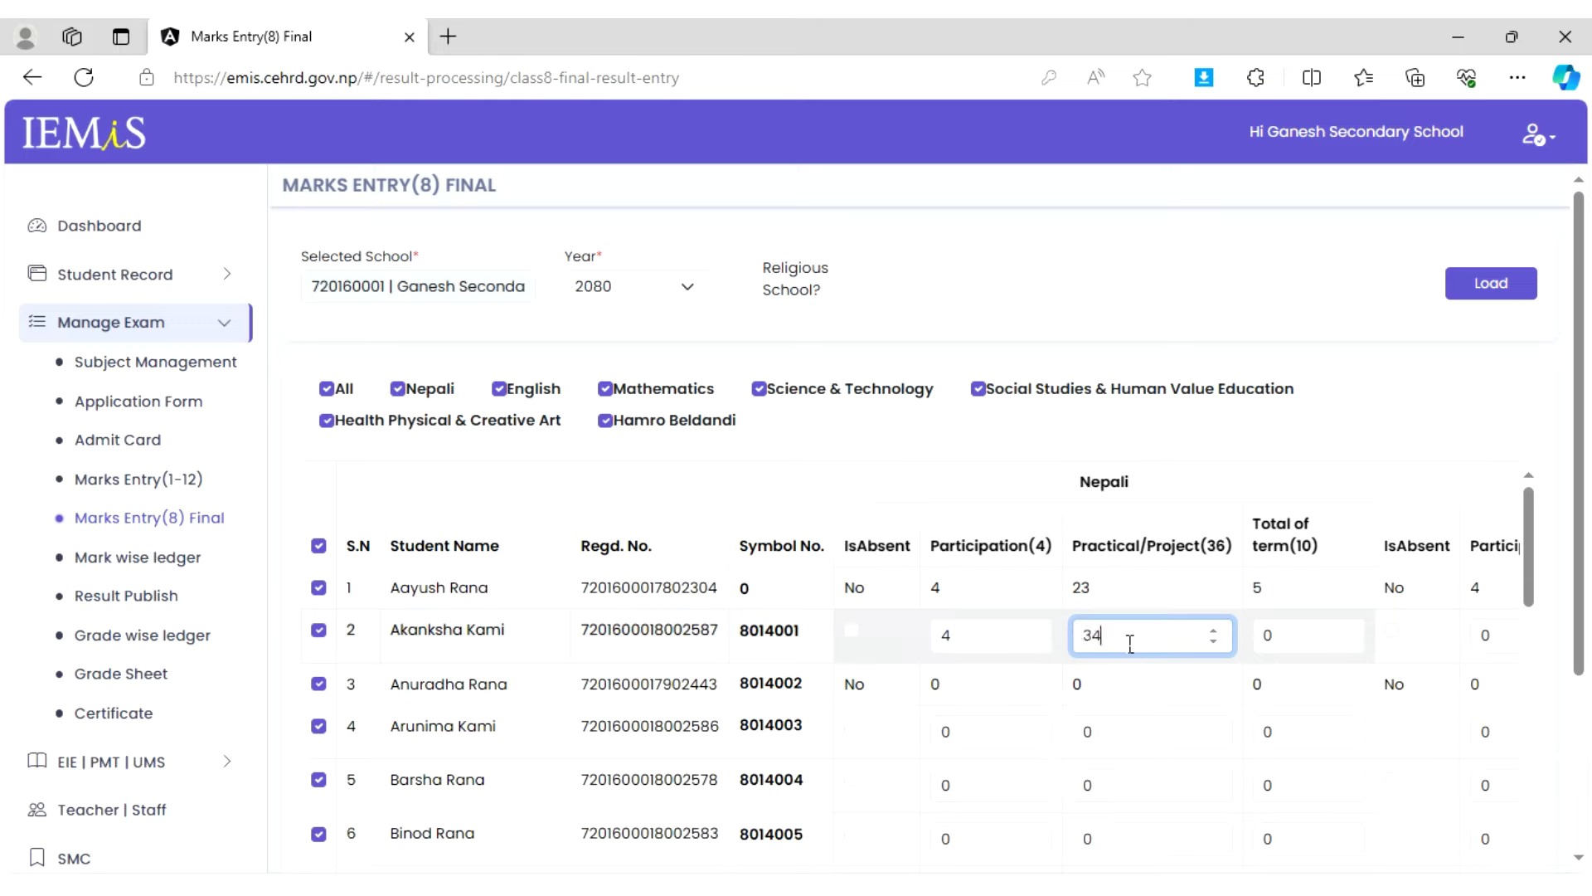
{"action": "key", "text": "Tab"}
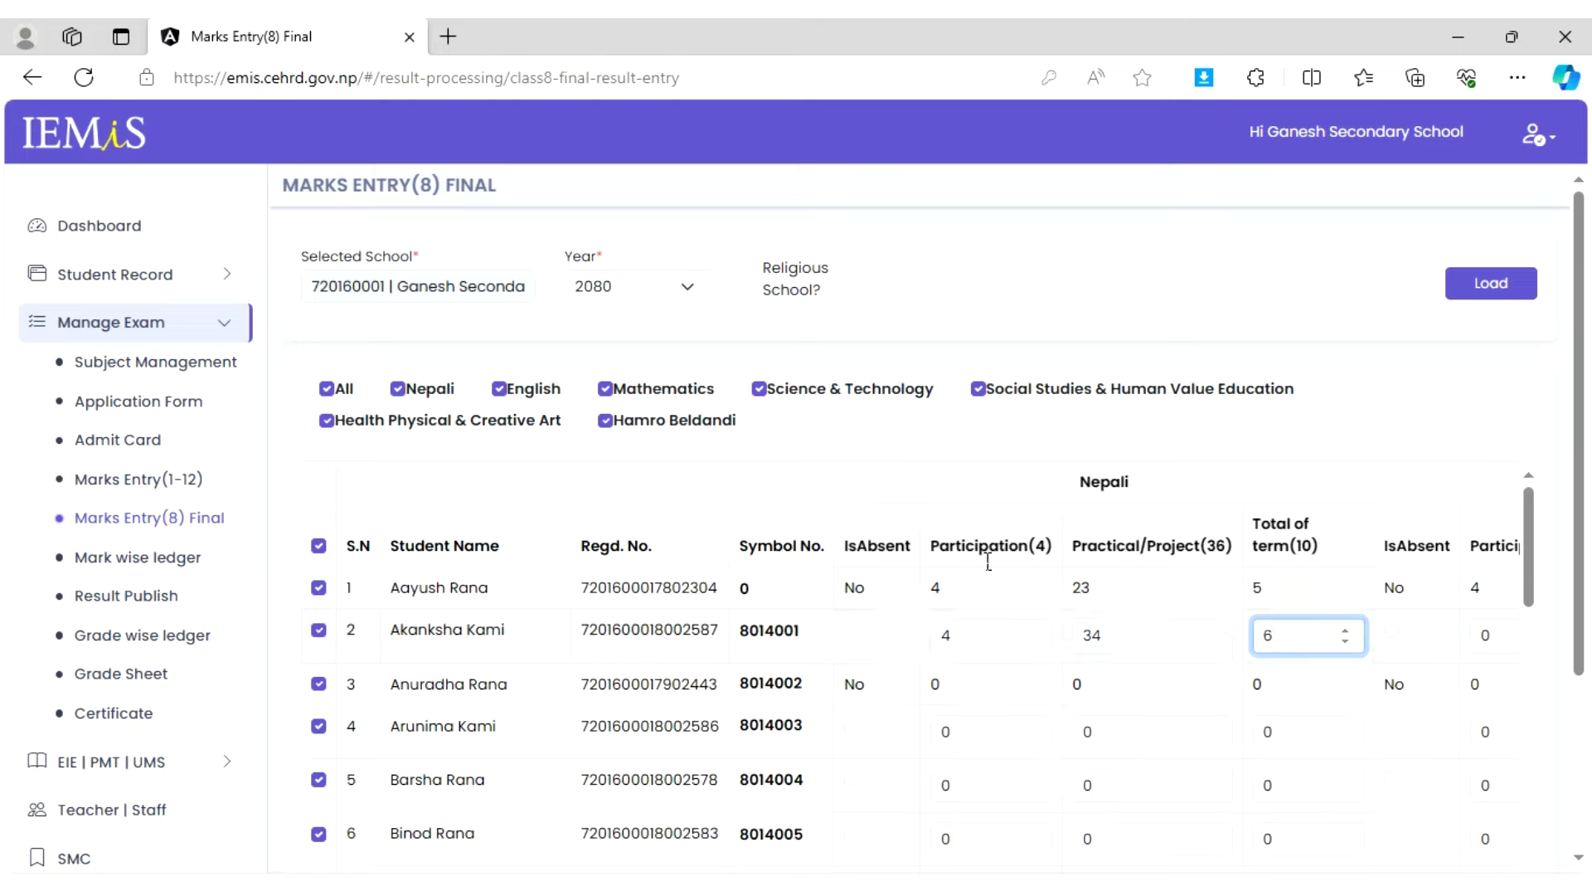
{"action": "key", "text": "Tab"}
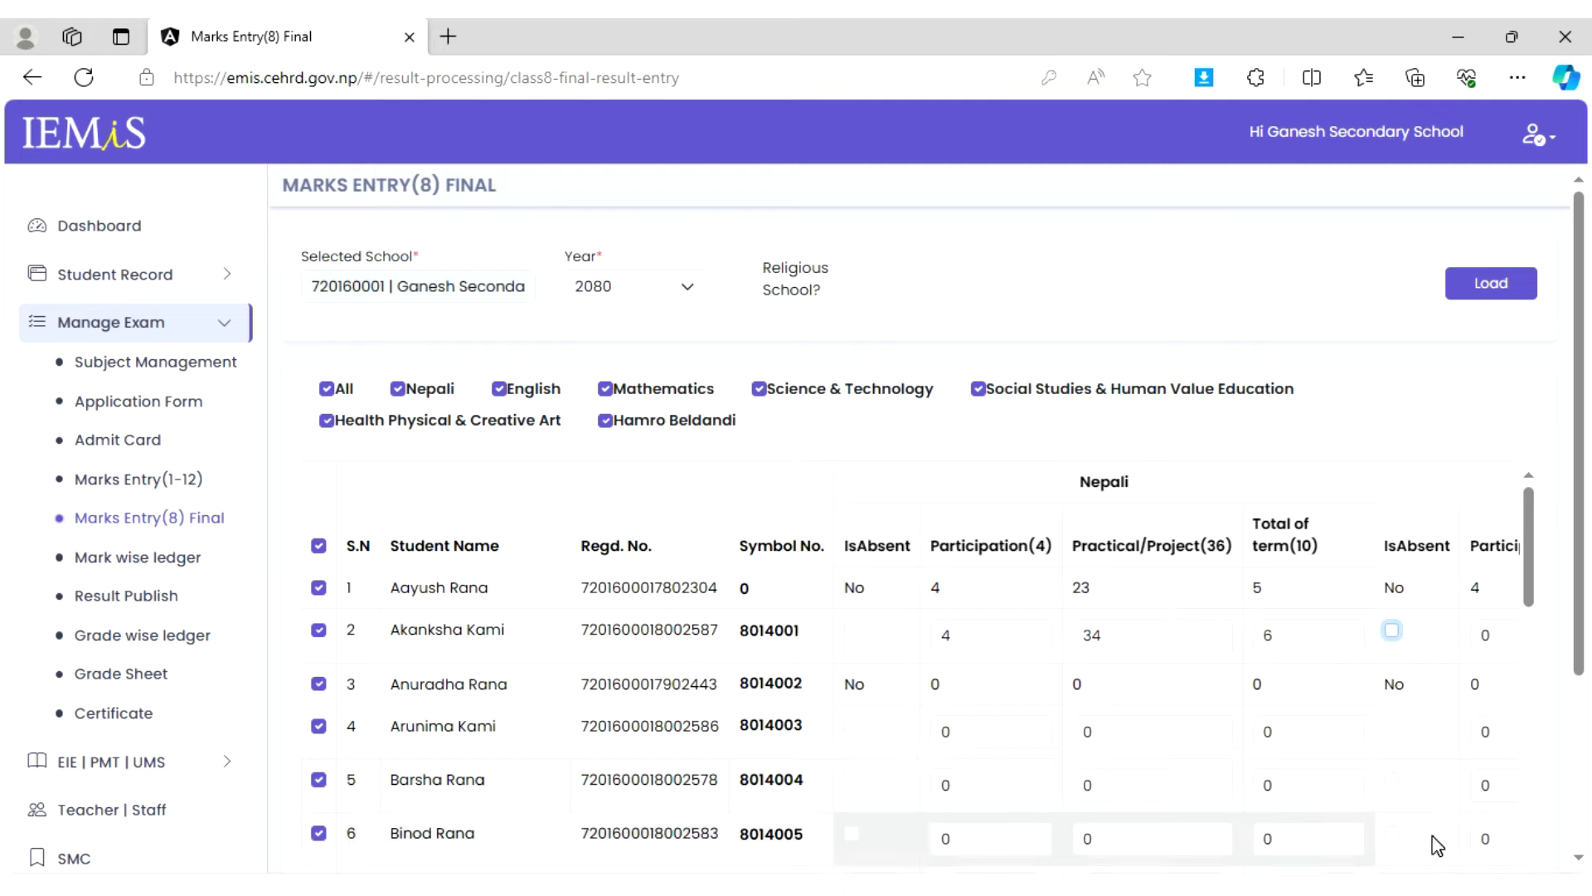
- Try to save the entered marks with every student in the table selected
{"action": "left_click_drag", "start_coordinate": [1530, 593], "coordinate": [1530, 862]}
{"action": "scroll", "coordinate": [1580, 663], "scroll_direction": "down", "scroll_amount": 3}
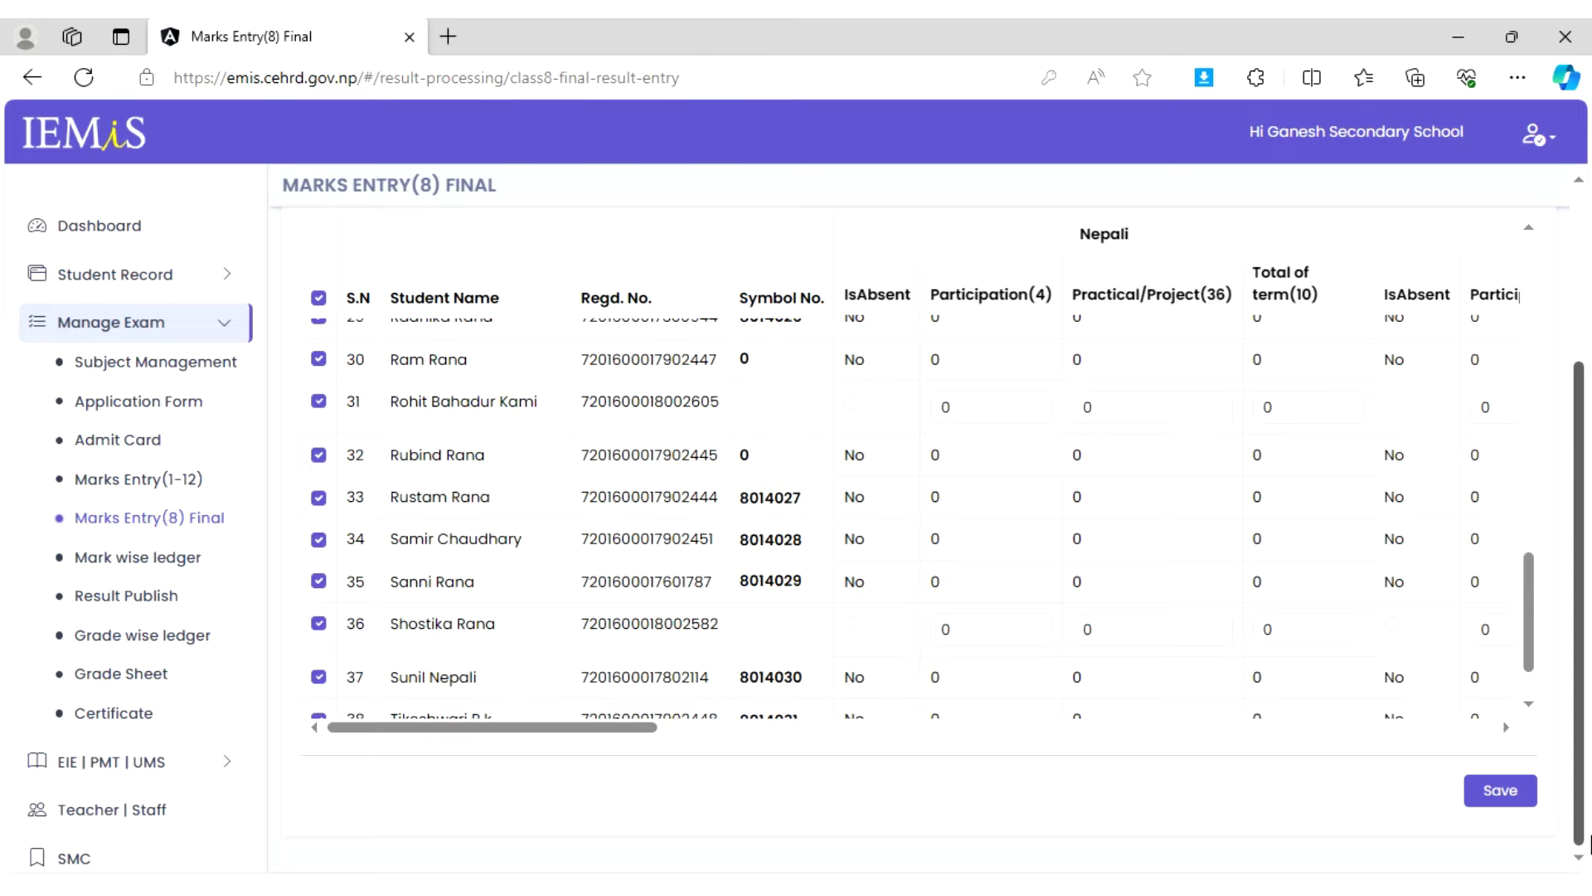
{"action": "left_click", "coordinate": [1534, 803]}
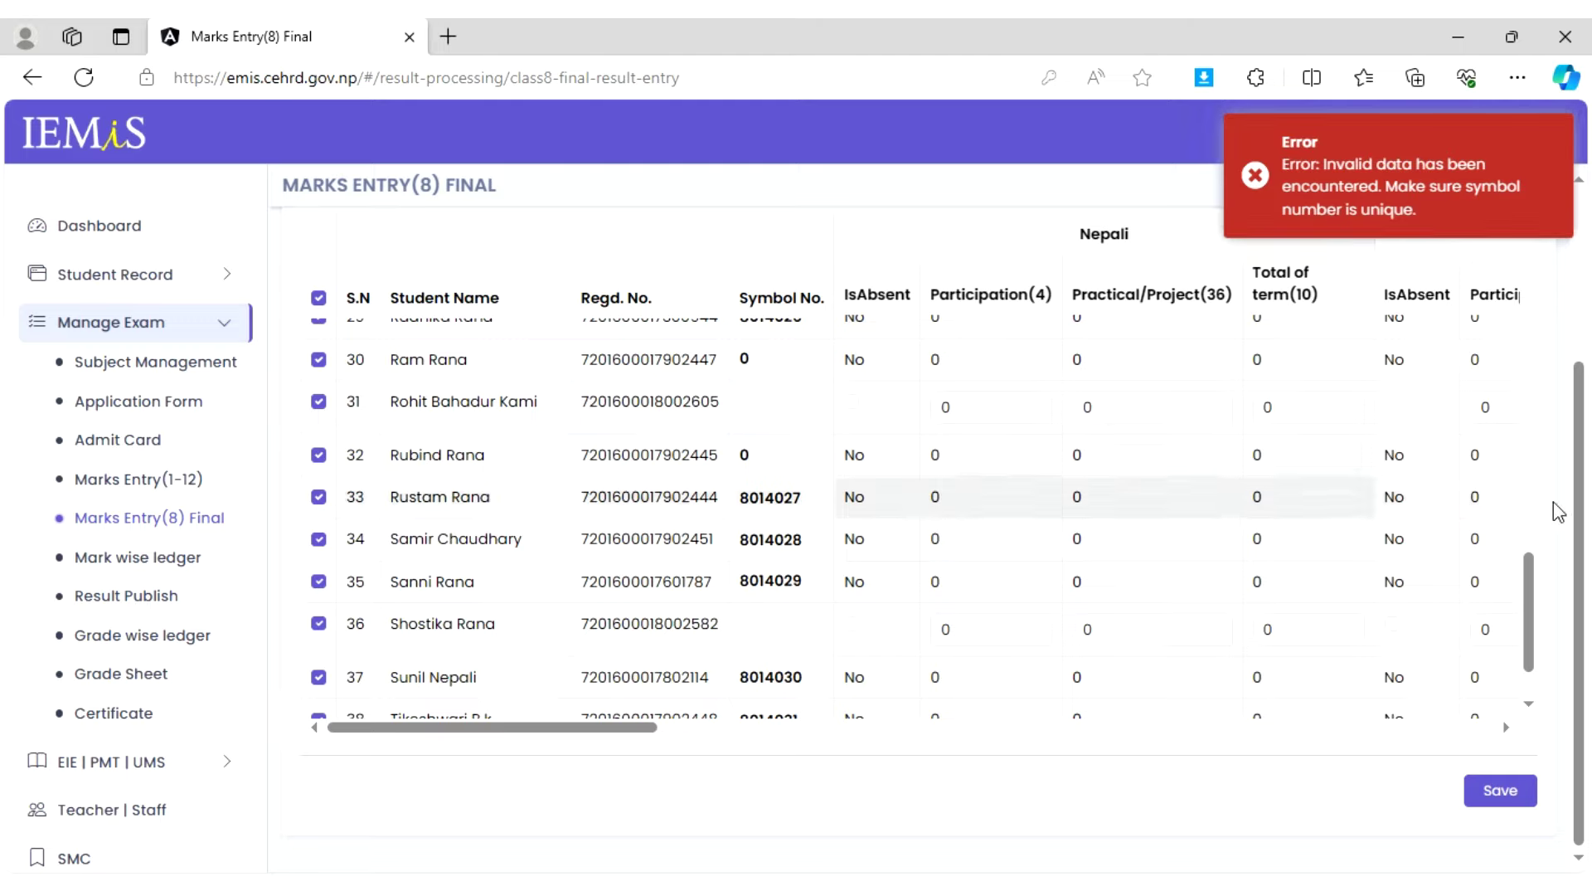
- Try marking the second student absent in Nepali and saving the marks with all students selected
{"action": "left_click_drag", "start_coordinate": [1578, 514], "coordinate": [1563, 356]}
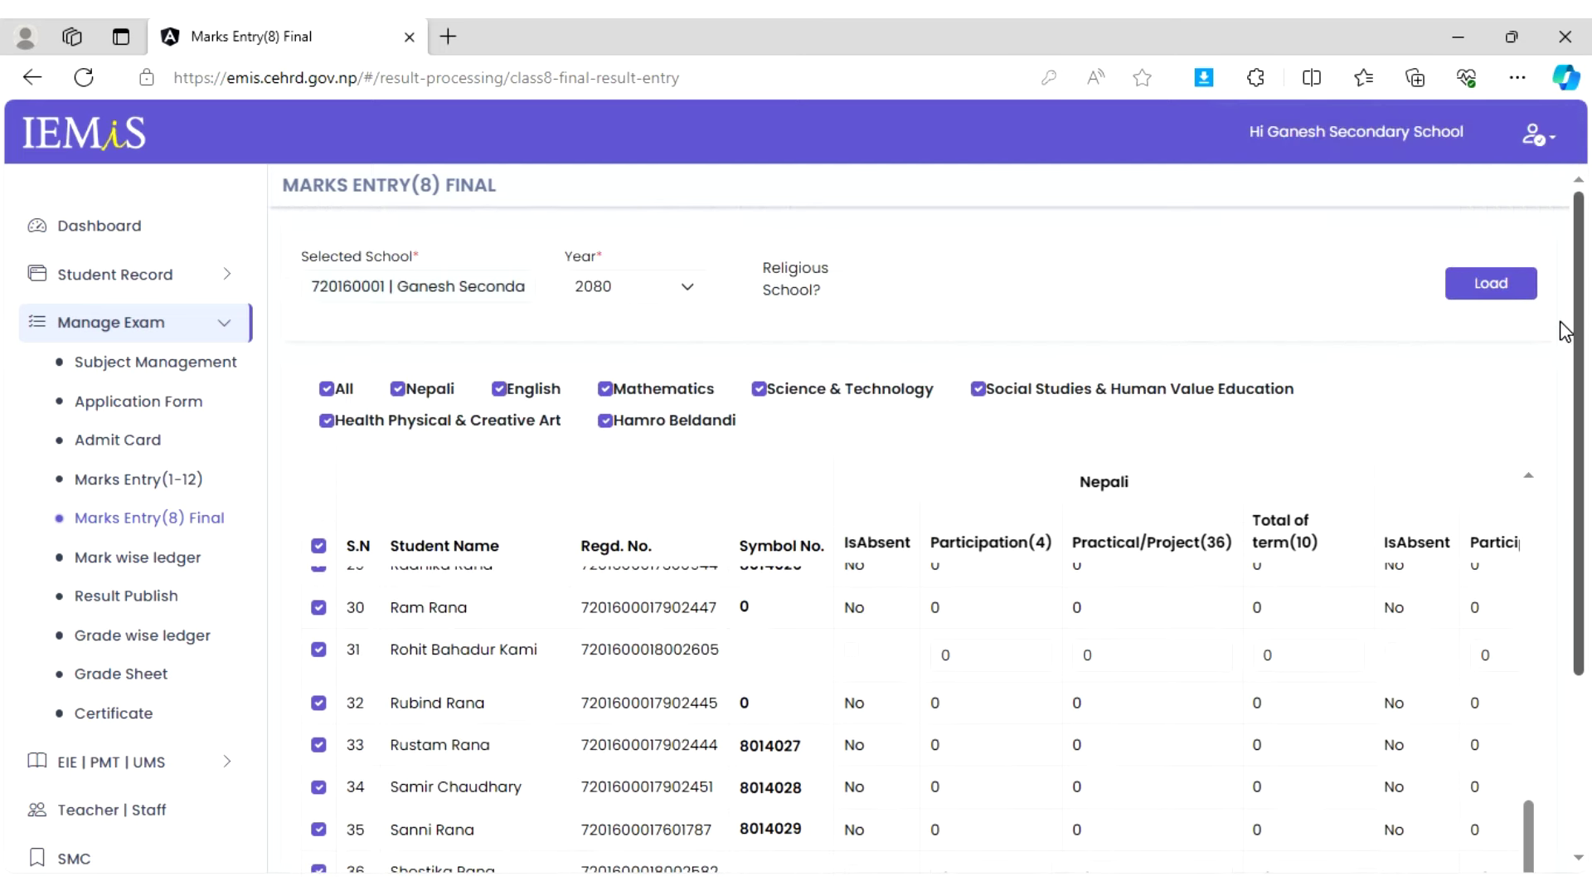
{"action": "scroll", "coordinate": [1551, 498], "scroll_direction": "down", "scroll_amount": 2}
{"action": "left_click", "coordinate": [1536, 605]}
{"action": "left_click_drag", "start_coordinate": [1534, 692], "coordinate": [1530, 348]}
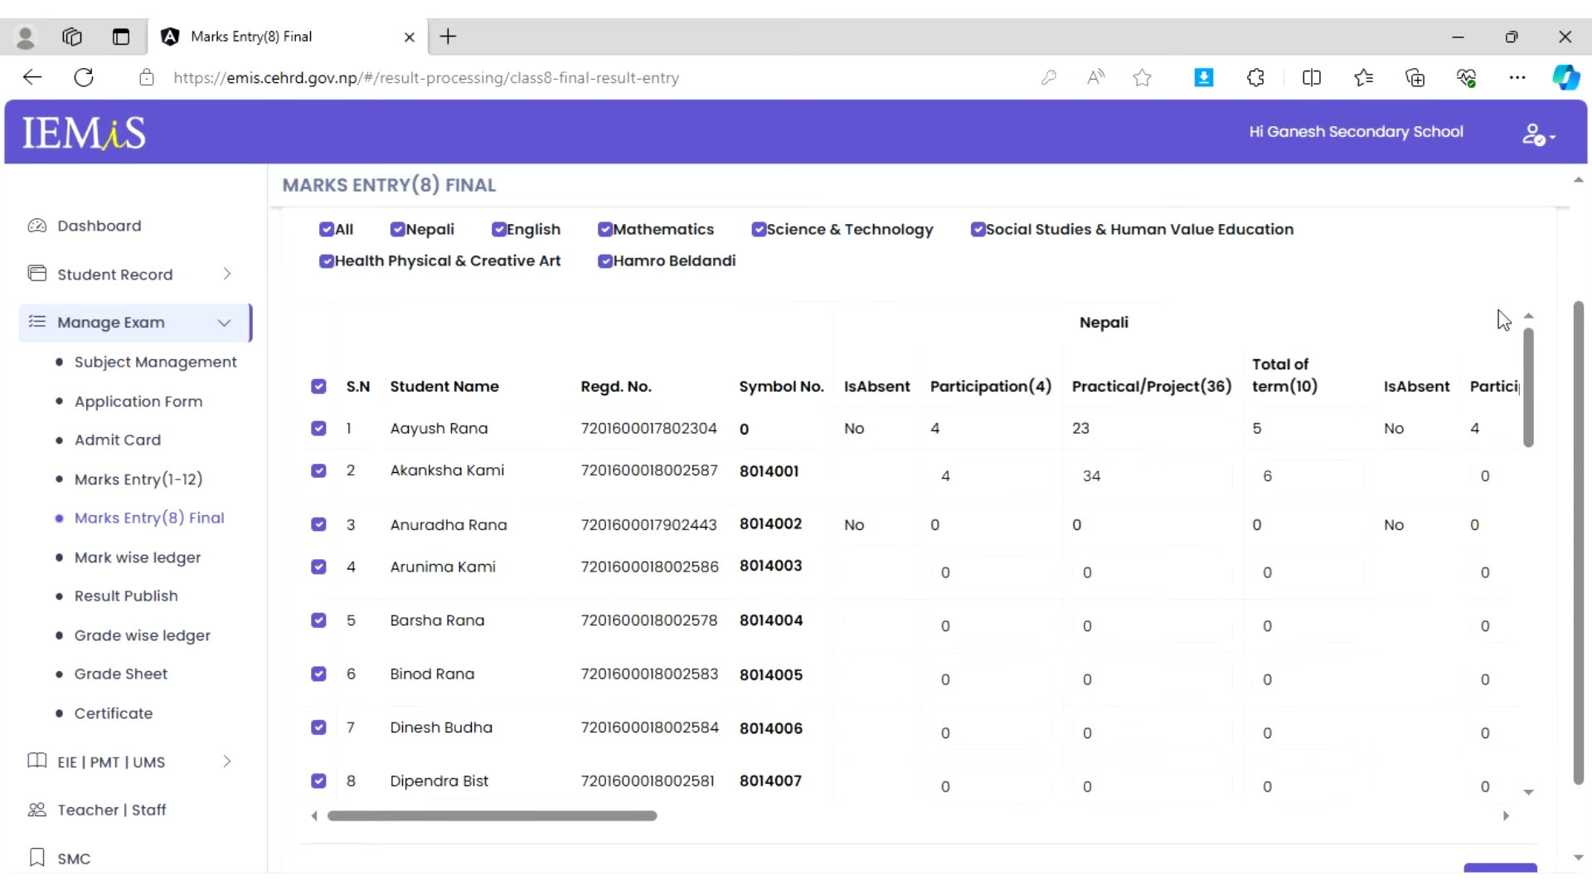
{"action": "left_click", "coordinate": [851, 470]}
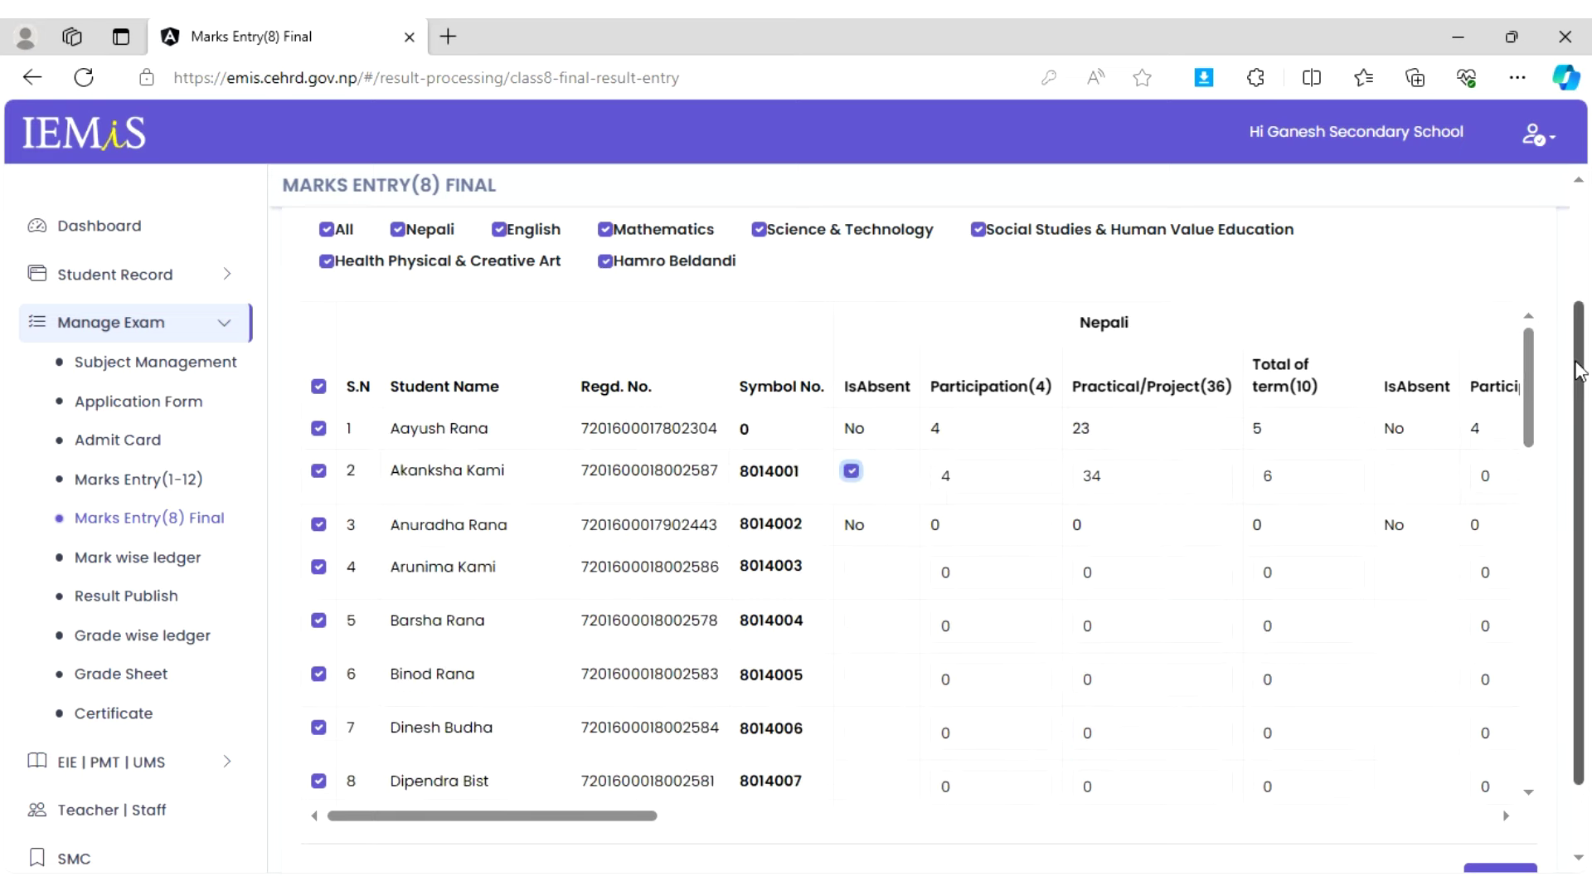
{"action": "scroll", "coordinate": [1586, 370], "scroll_direction": "down", "scroll_amount": 1}
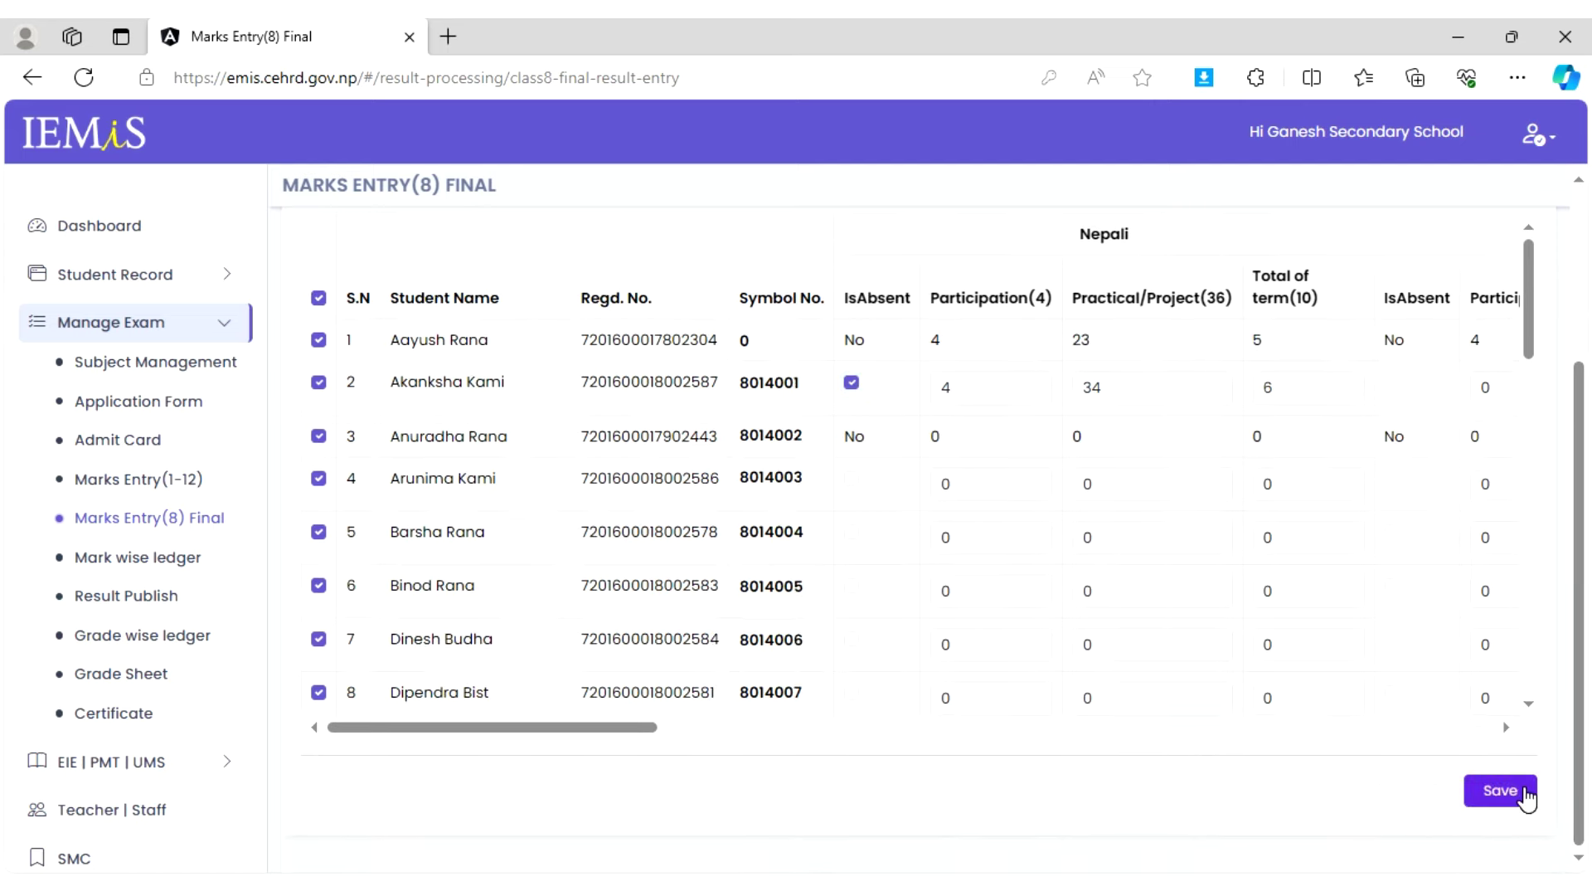
{"action": "left_click", "coordinate": [1519, 792]}
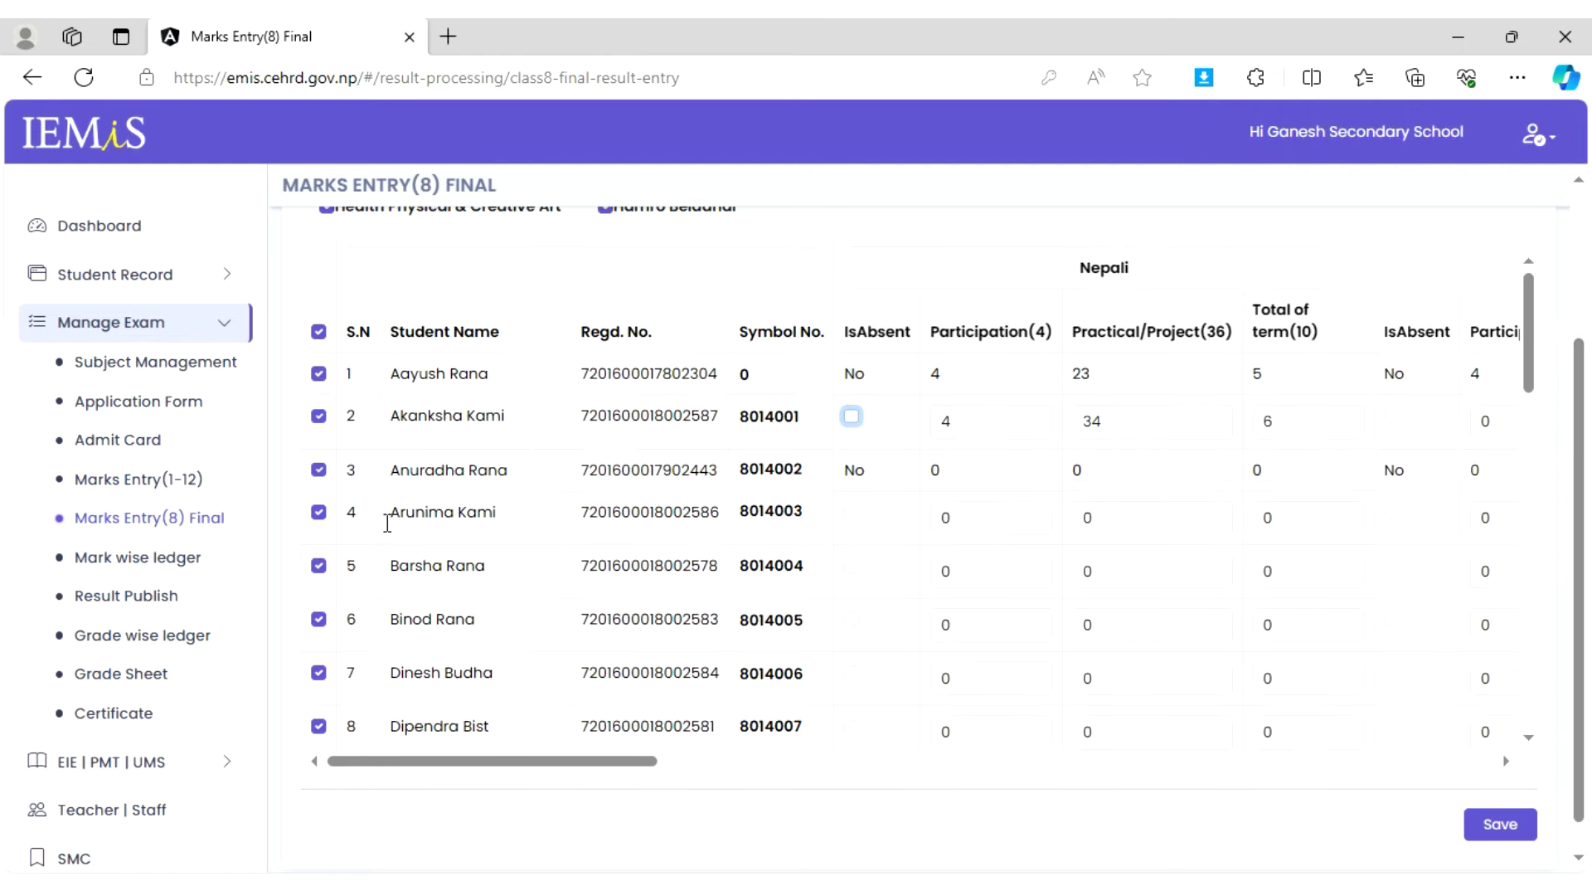
- Deselect all students, select only the second student's row, and save that student's marks
{"action": "left_click", "coordinate": [319, 331]}
{"action": "left_click", "coordinate": [318, 424]}
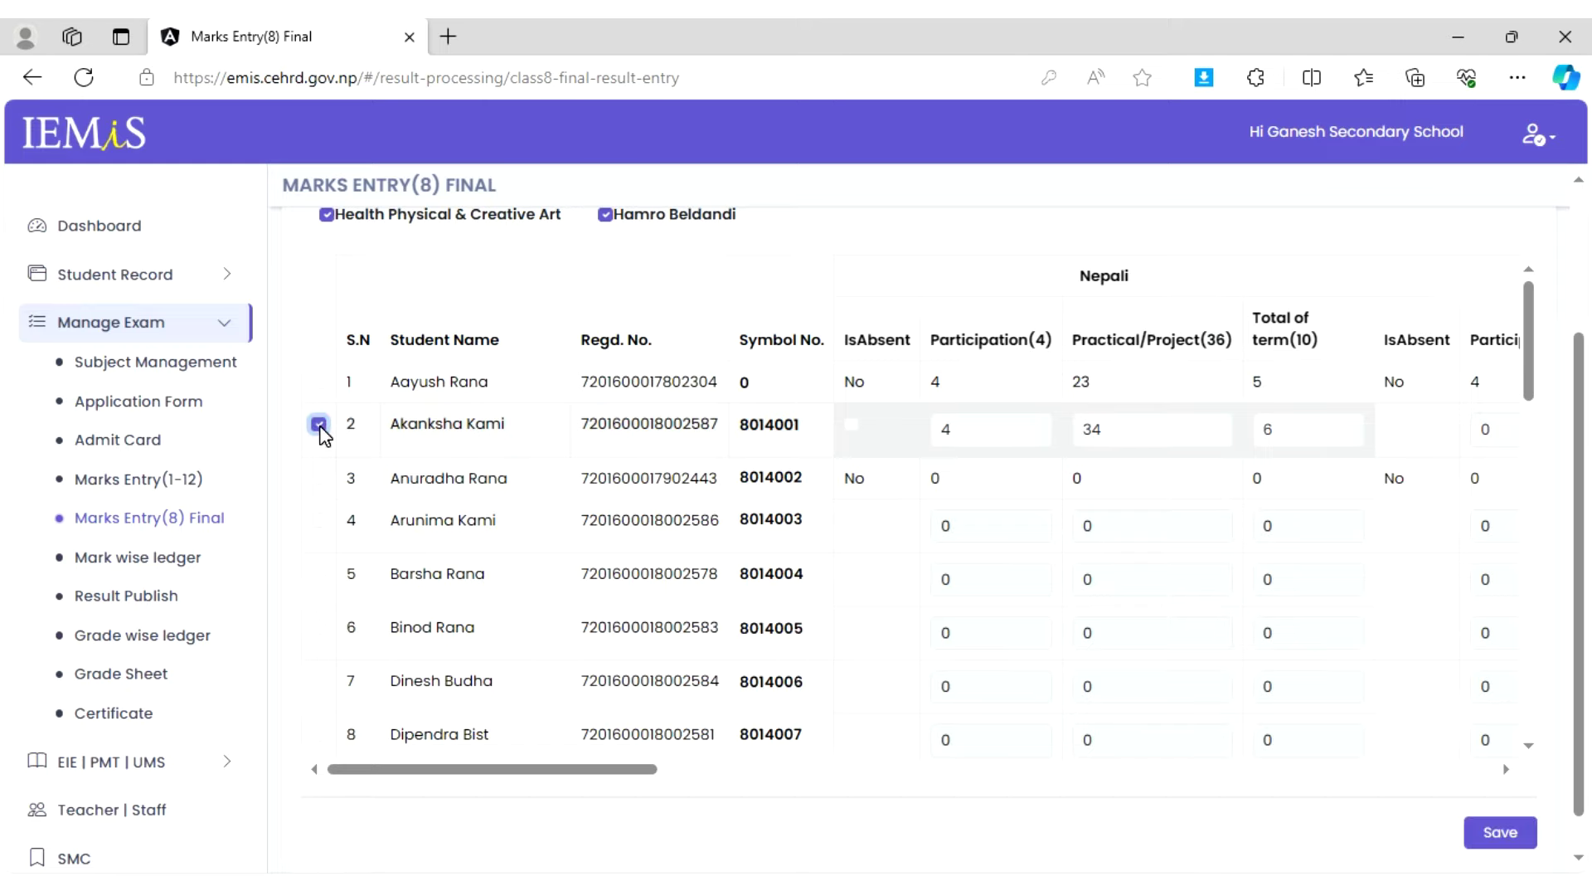
{"action": "left_click", "coordinate": [1501, 833]}
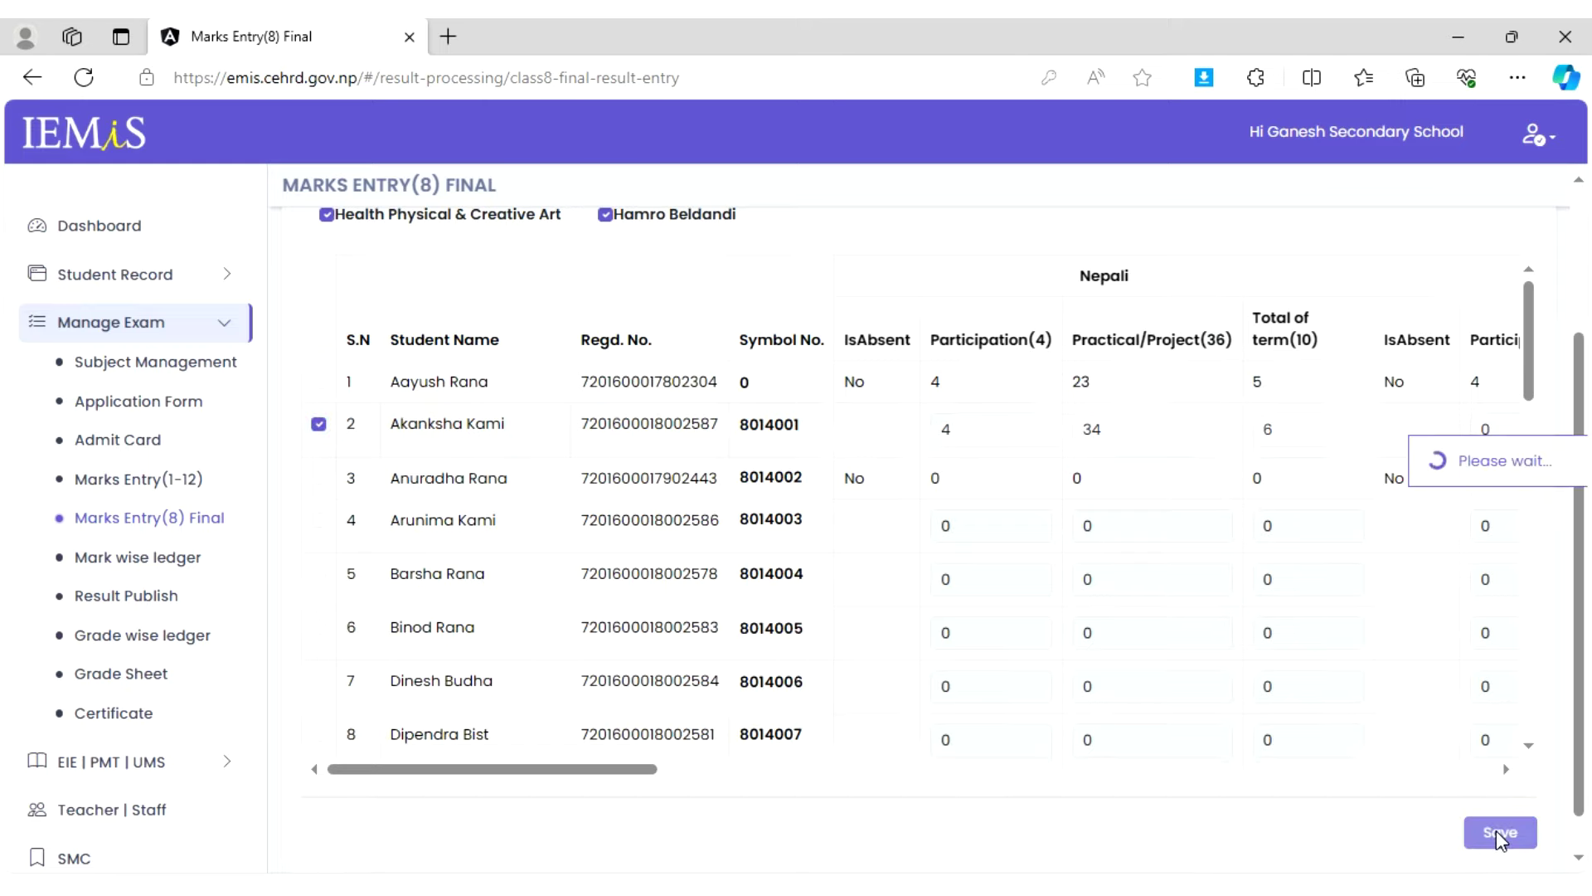